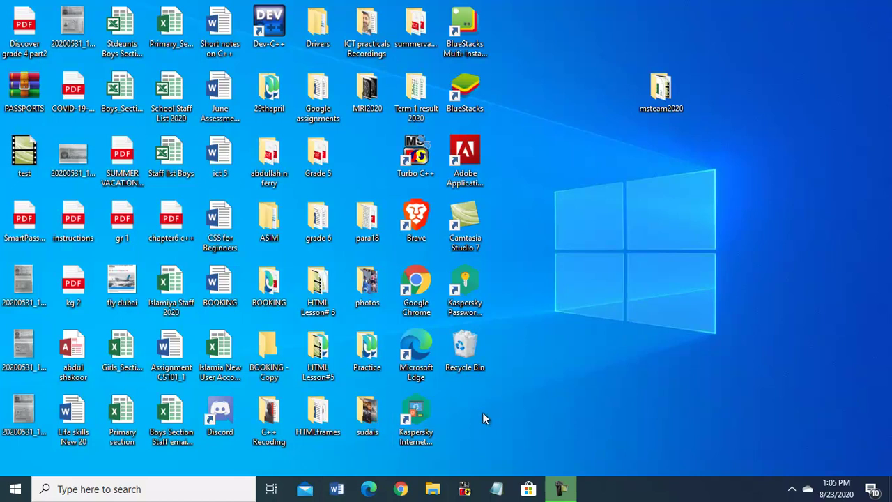
- Open Chrome and enter the address outlook.office365.com
click(400, 490)
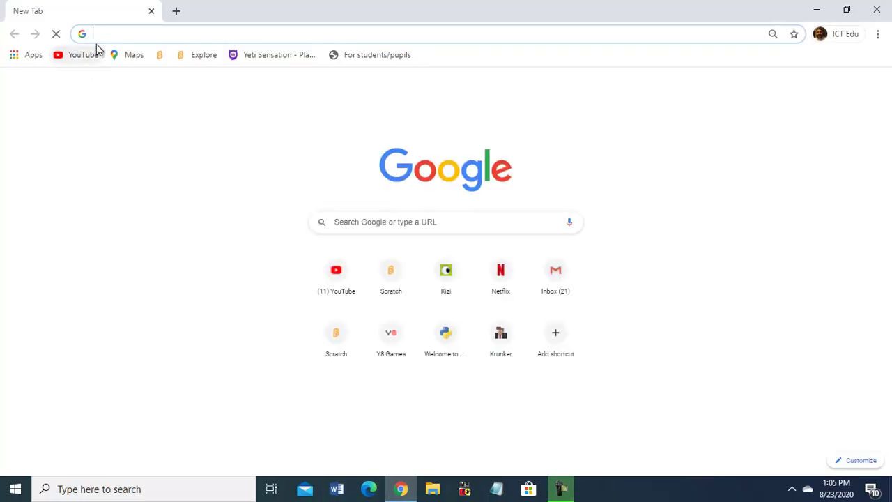
click(95, 35)
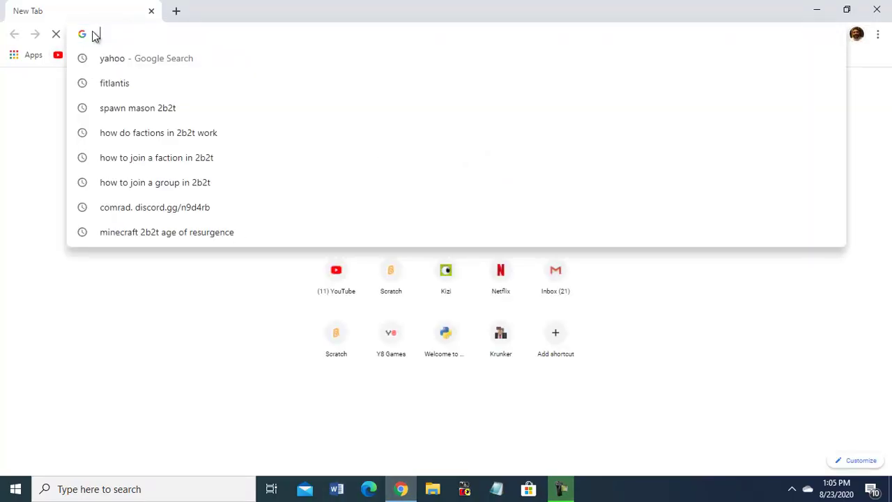
text(out)
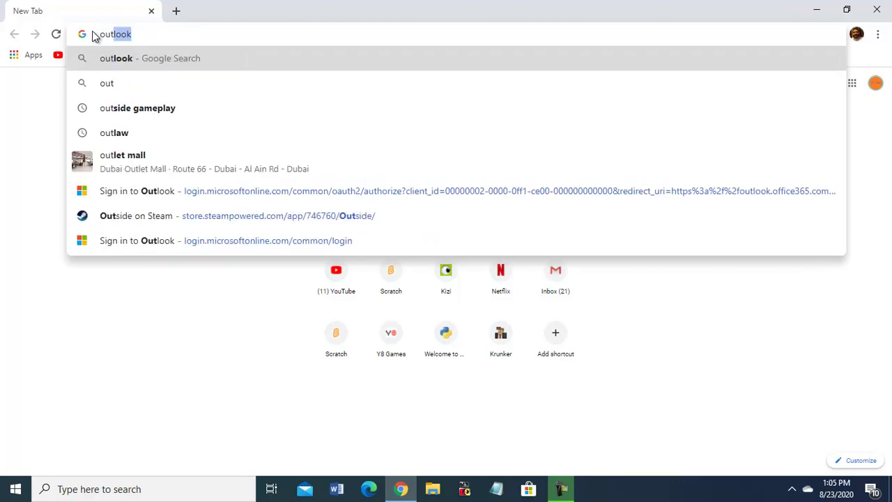
text(look)
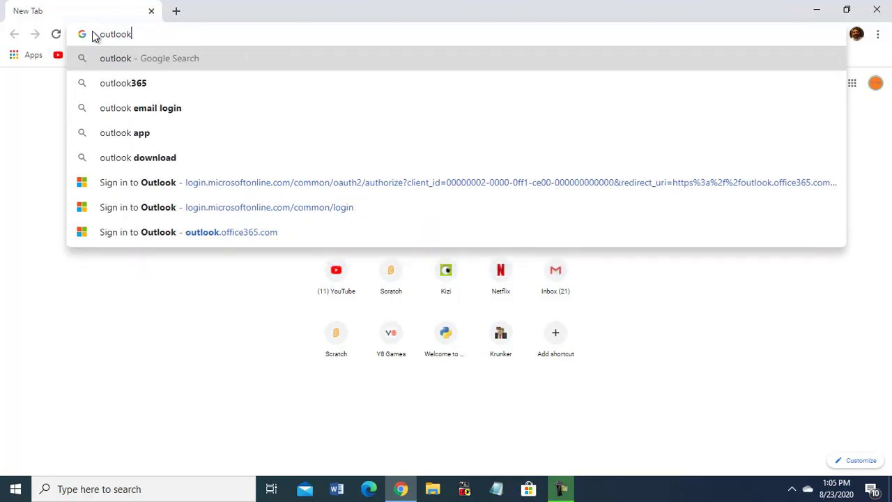
text(.o)
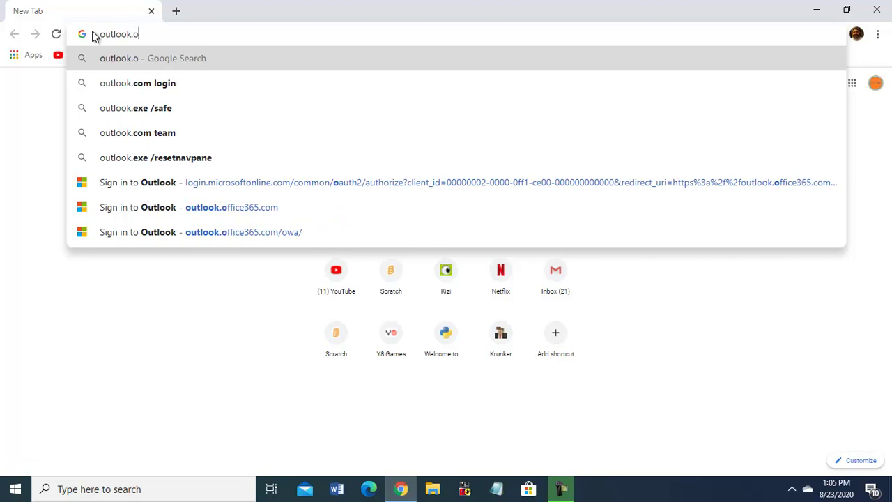
text(ffice)
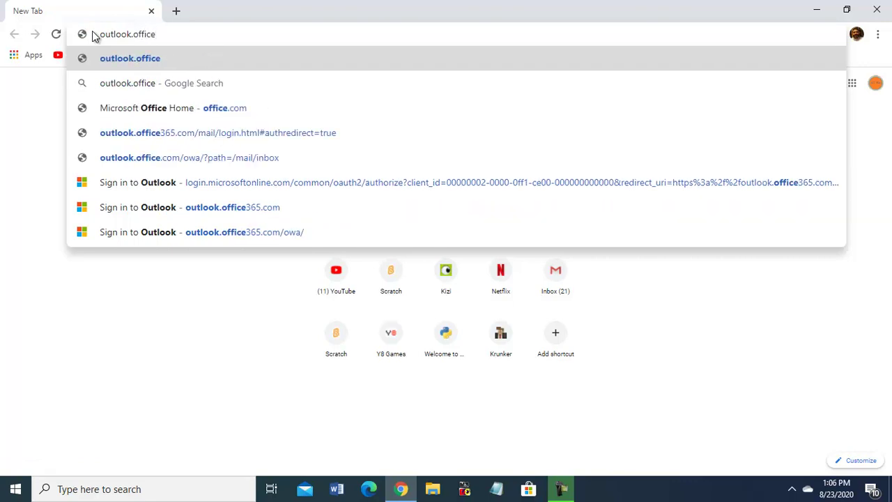
text(3)
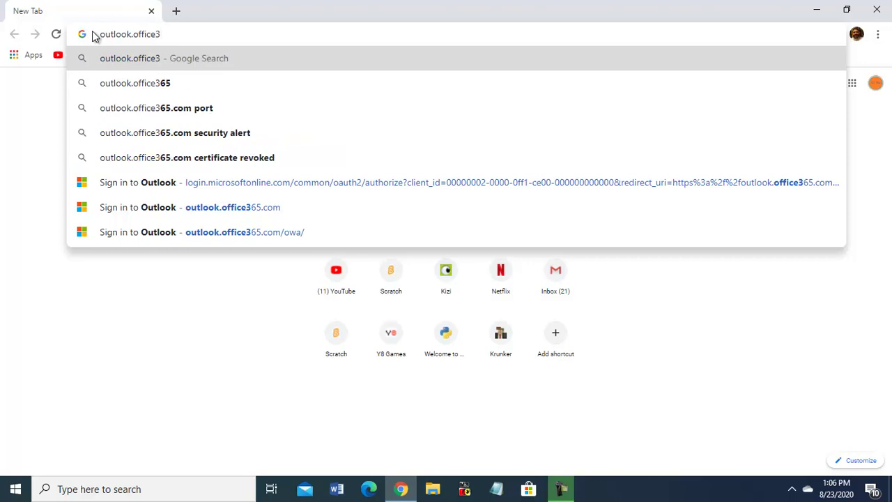
text(6)
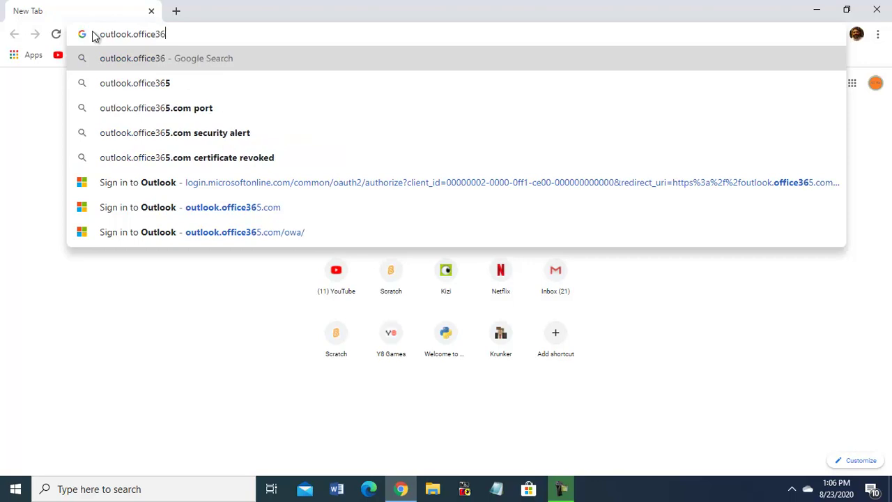
text(5.co)
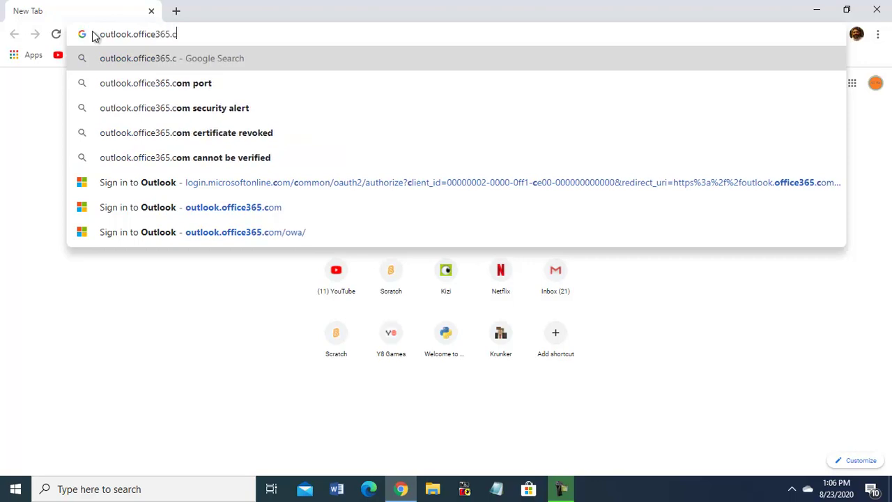
text(m)
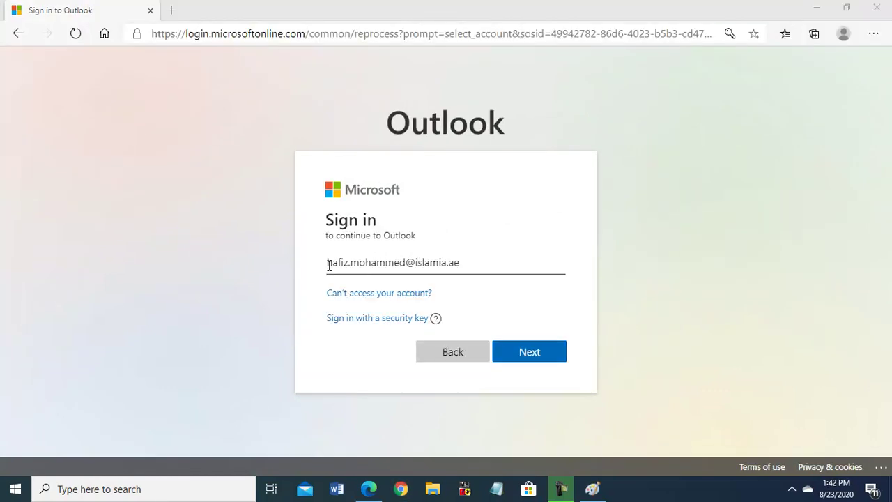
- Correct the pre-filled school account email and continue to the password step
click(327, 262)
drag(327, 262, 410, 273)
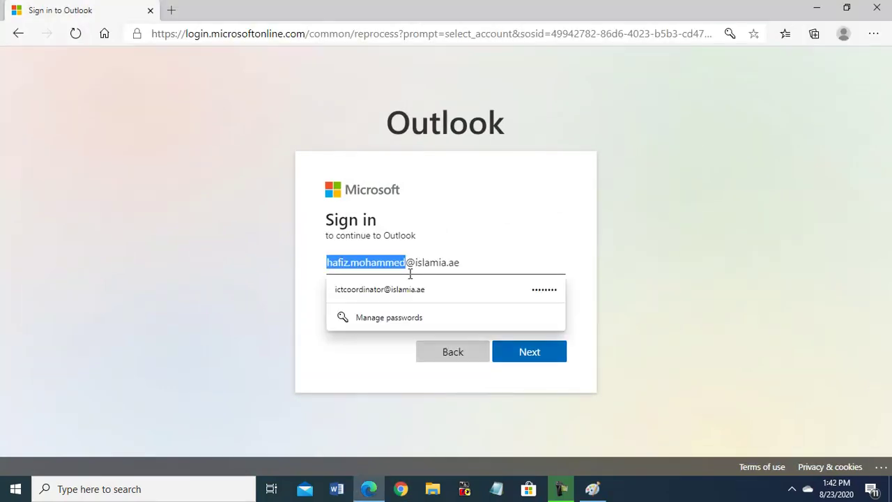
click(498, 240)
click(531, 353)
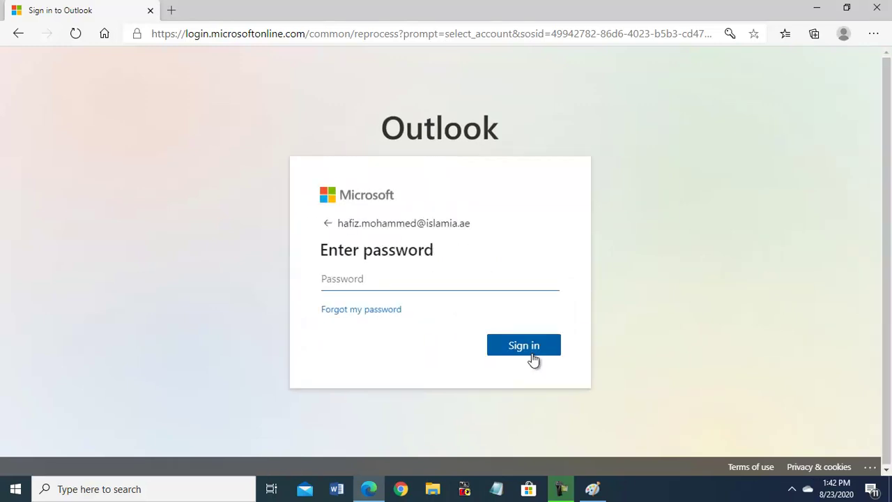
- Sign in with the account password and continue past the security-defaults notice
click(328, 277)
text(••)
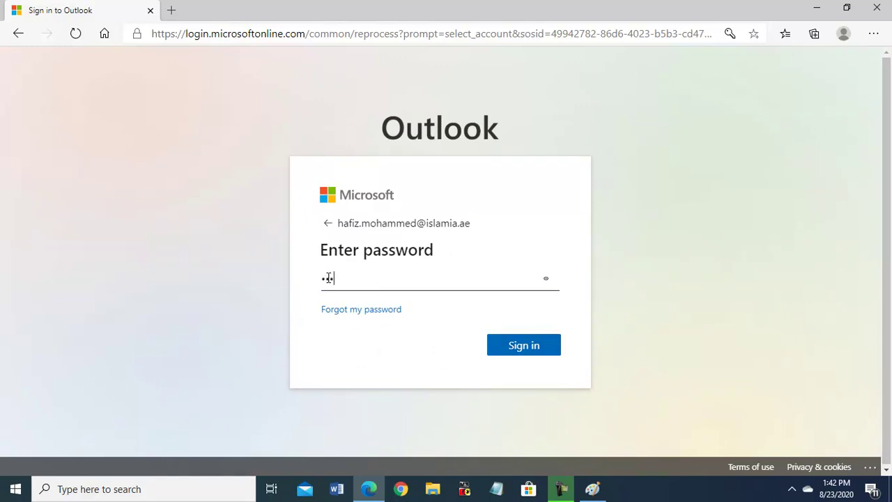
text(••••••)
click(523, 347)
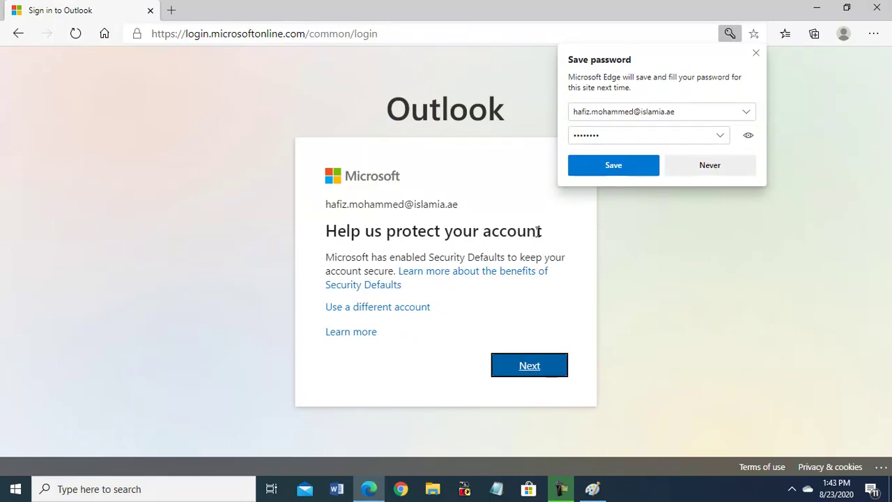
click(528, 369)
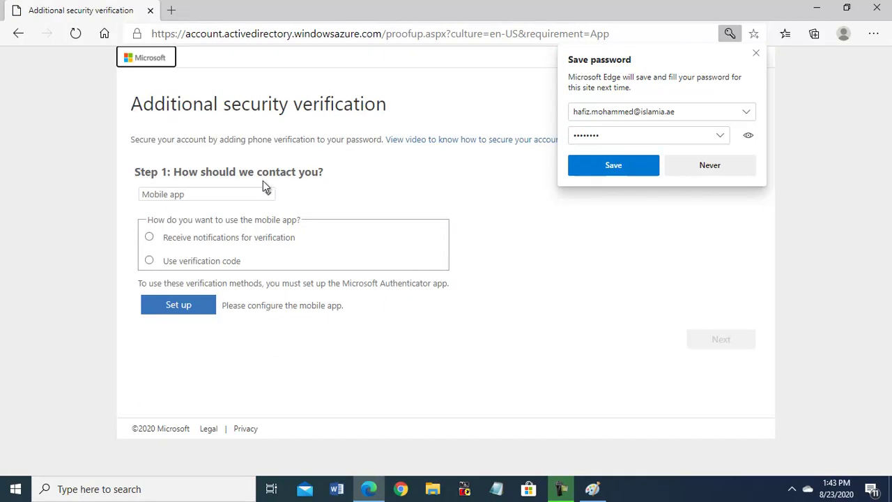
- Choose Mobile app with verification notifications, start its setup, and decline Edge's password saving
click(220, 194)
click(209, 210)
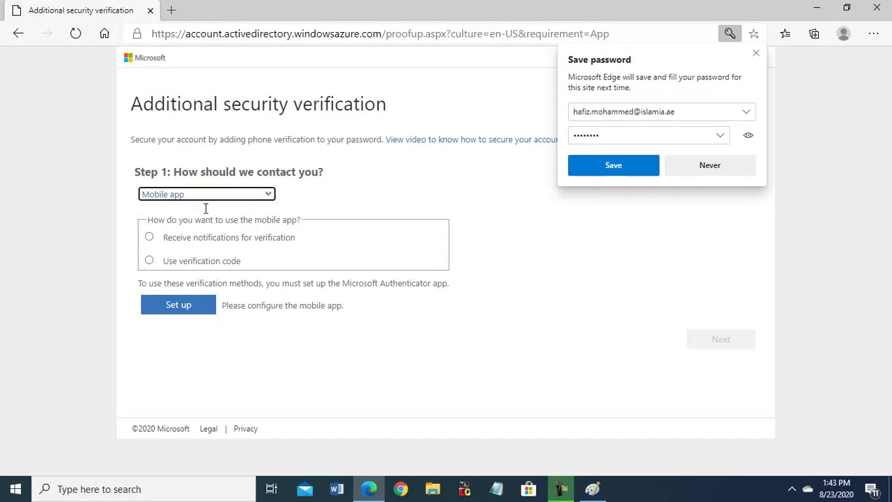
click(151, 238)
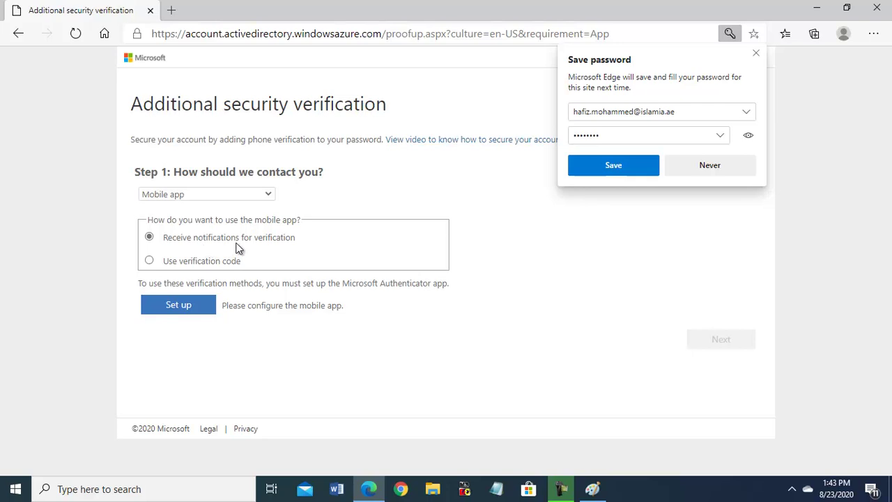
click(180, 310)
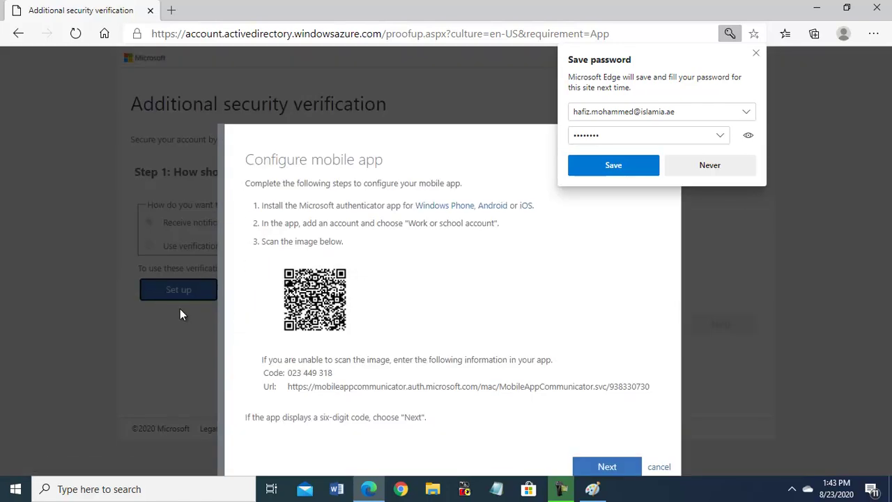
click(727, 172)
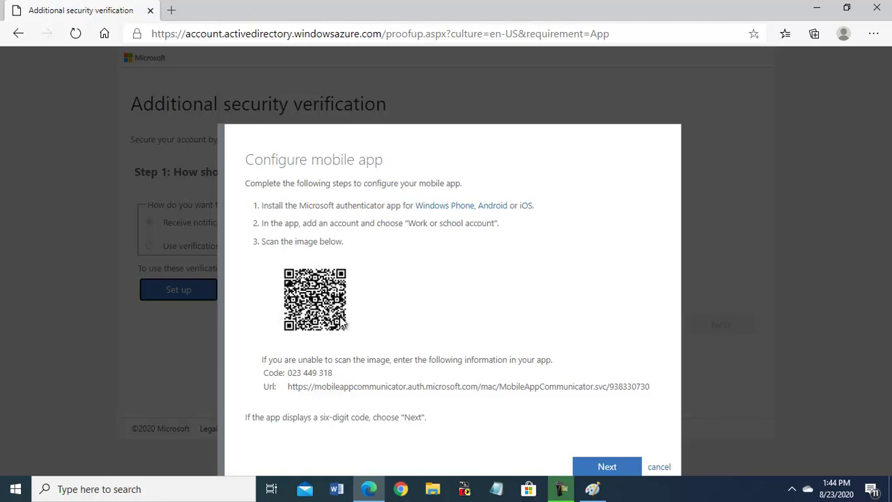
- Confirm the Authenticator app is linked, approve the phone notification, and finish verification
click(604, 467)
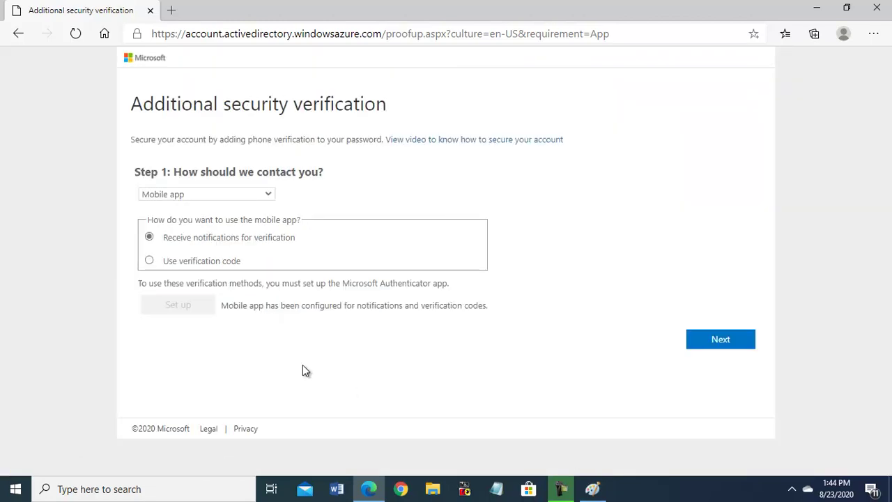
click(718, 339)
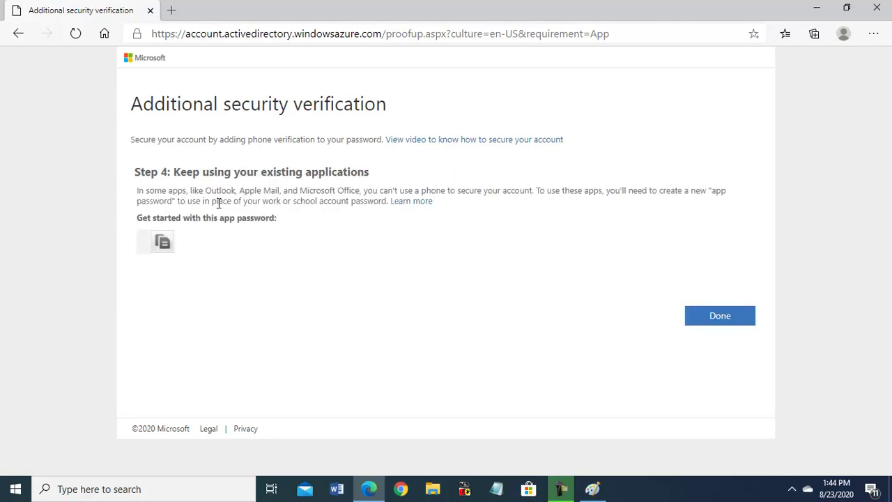
click(709, 316)
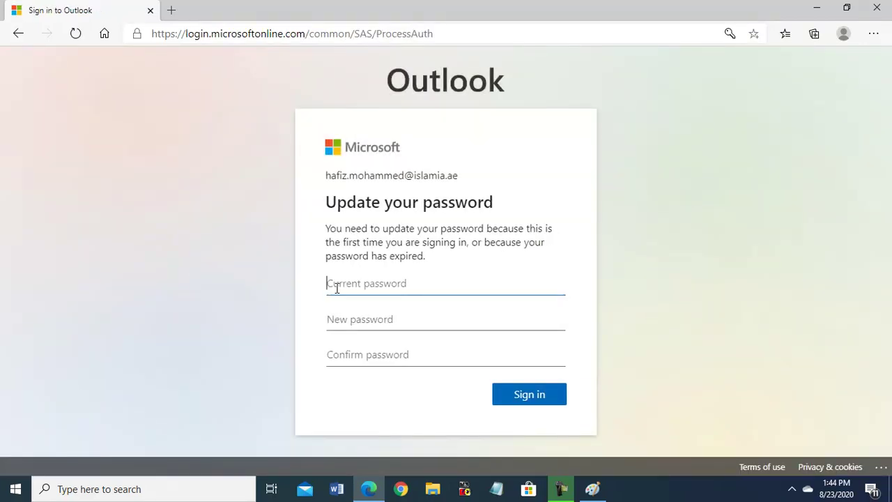
- Fill in the current password and the new password on the update form
click(335, 287)
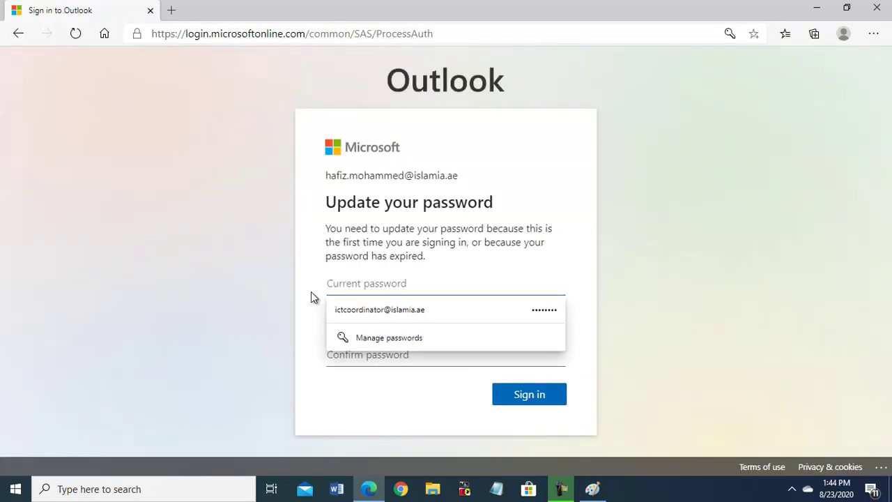
click(311, 291)
click(330, 283)
click(313, 304)
click(333, 288)
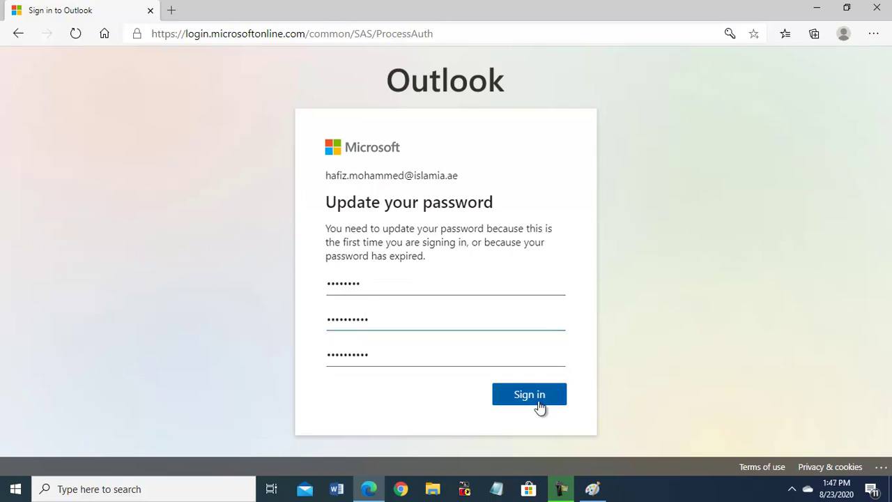
- Submit the new password, decline Edge's password update, and choose to stay signed in
click(531, 399)
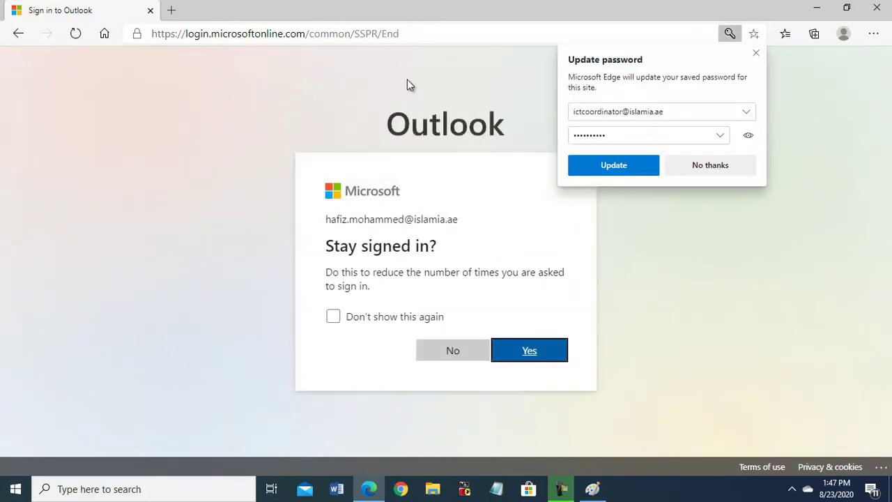
click(709, 164)
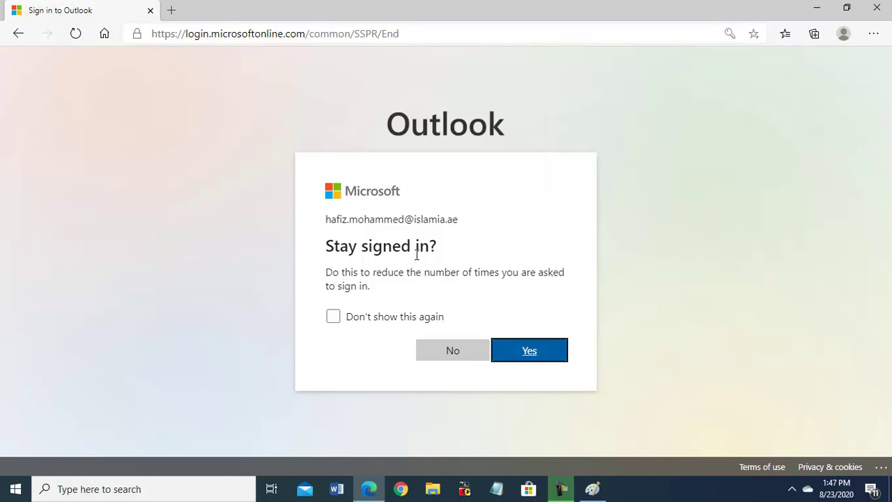
click(528, 353)
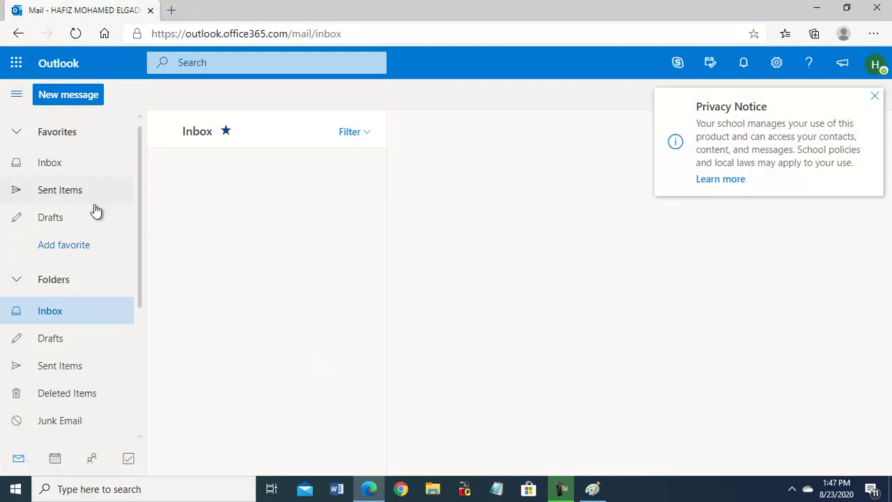
- Close the school privacy notice, start a new message, and open the profile avatar panel
click(53, 167)
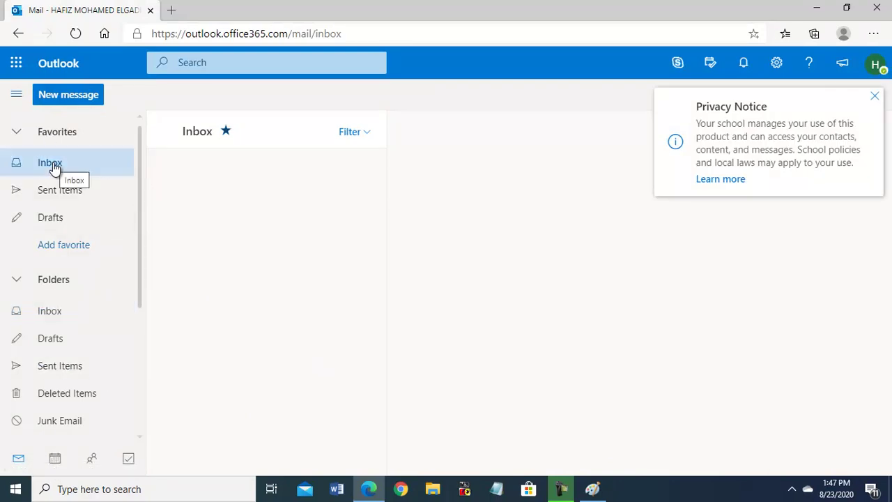
click(873, 96)
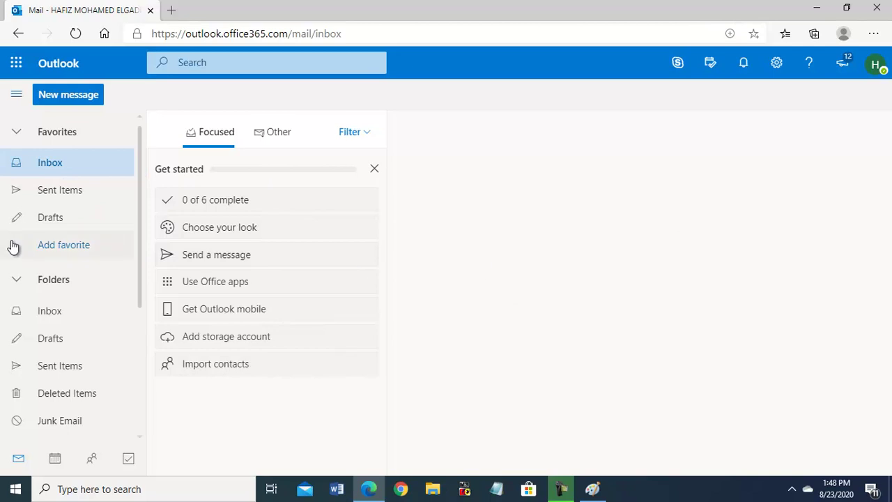
click(48, 99)
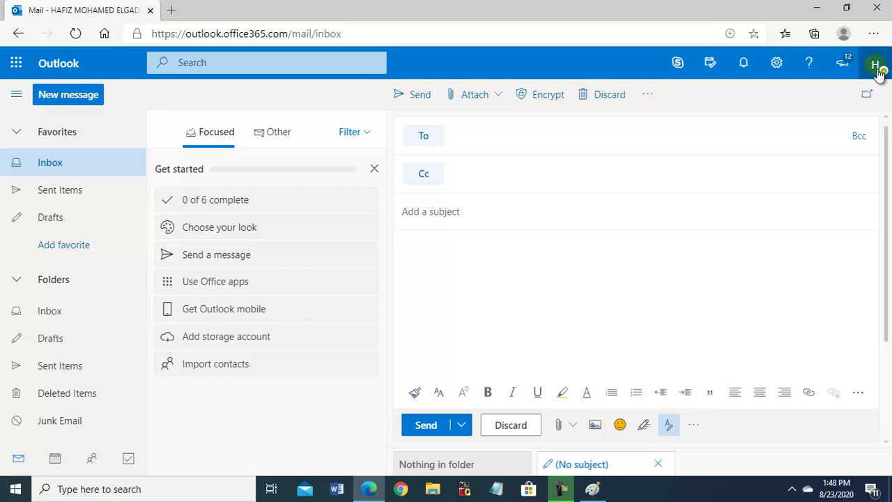
click(876, 66)
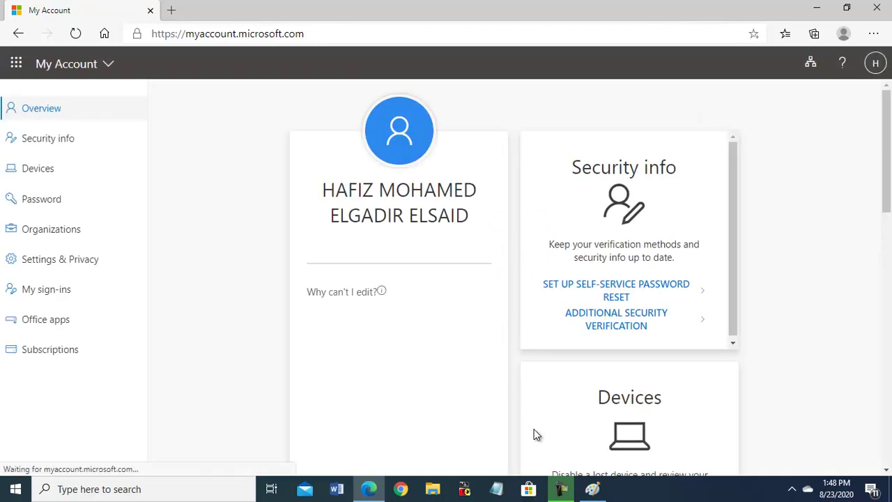
- Review the My Office profile and organisation, then go back through history to Outlook
click(562, 491)
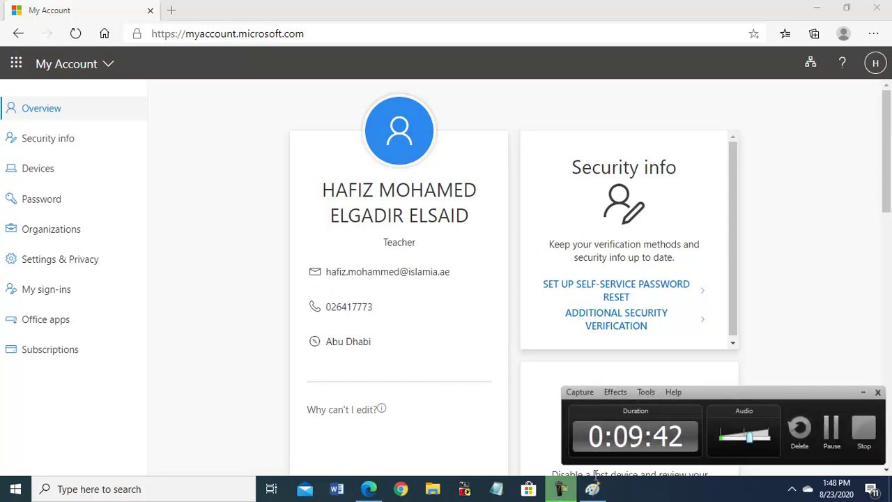
click(863, 392)
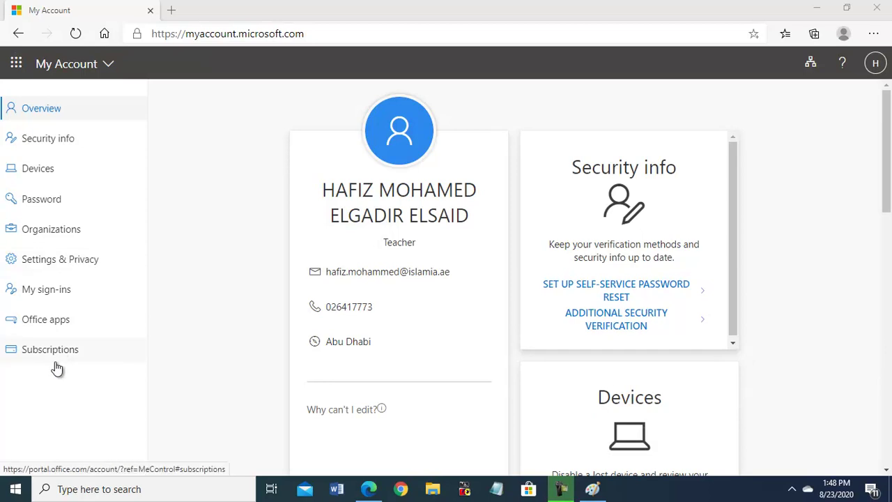
click(876, 64)
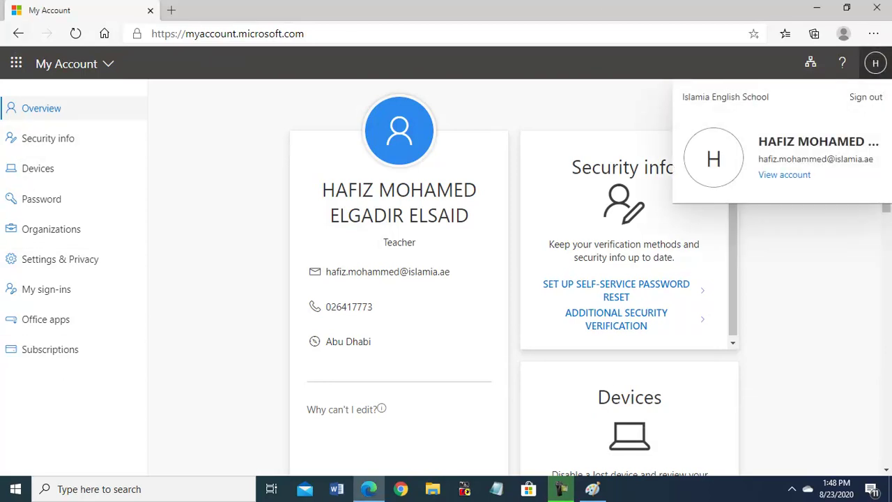
click(19, 34)
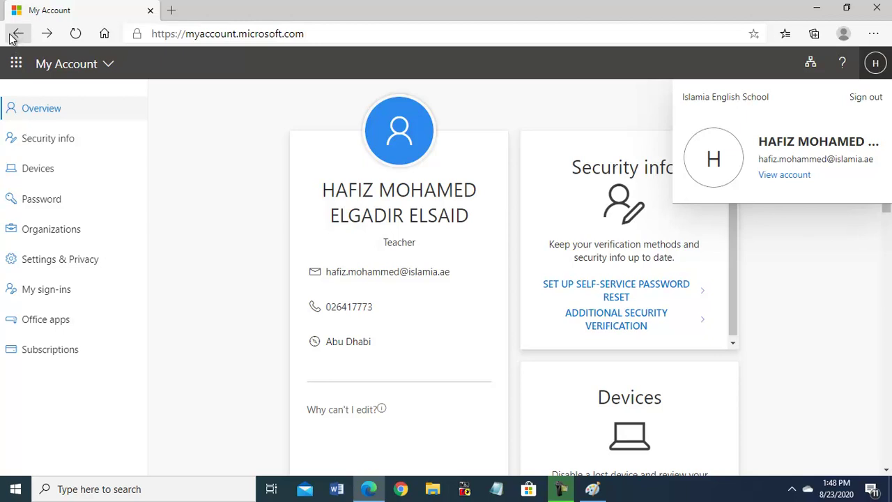
click(18, 35)
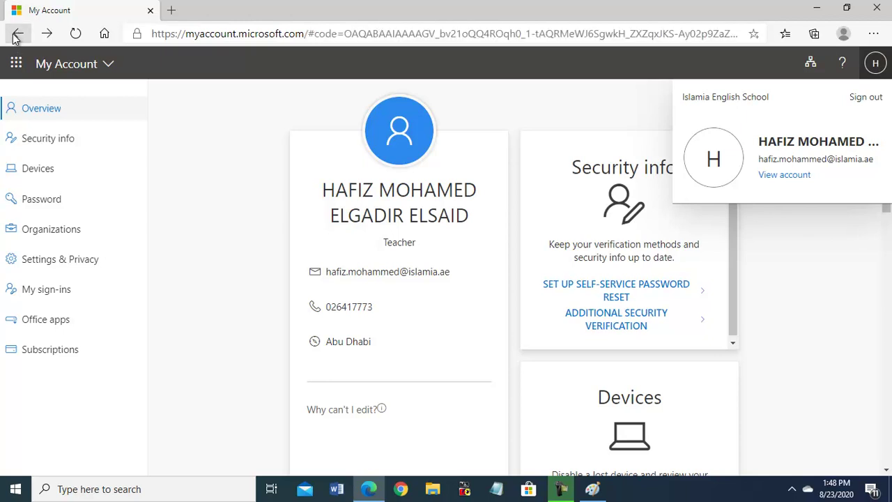
click(18, 35)
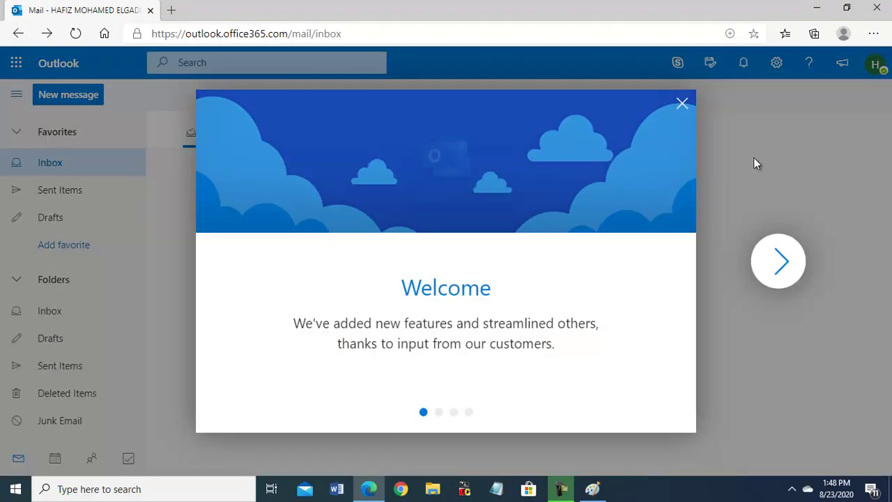
- Close the Welcome tour and open My account from the avatar panel
click(682, 104)
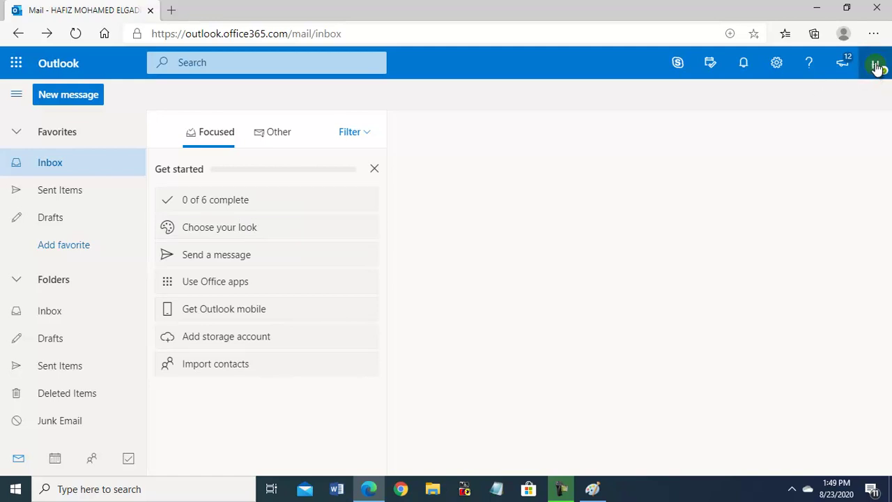
click(876, 67)
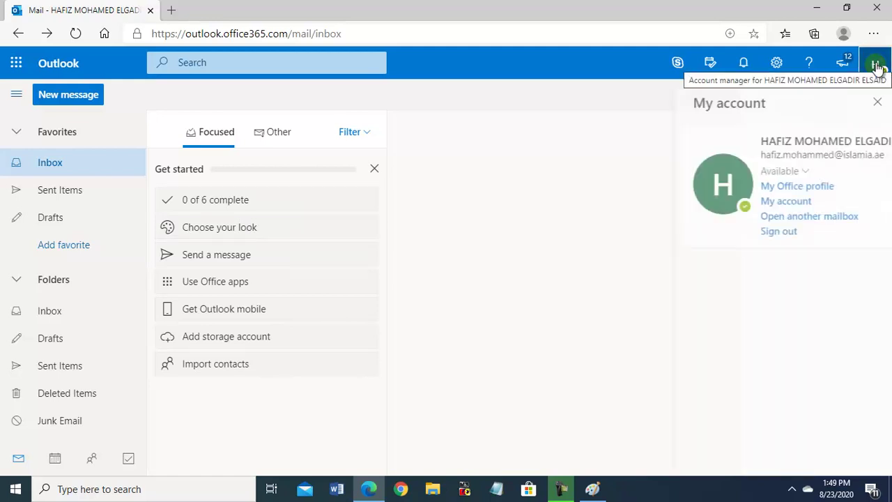
click(770, 202)
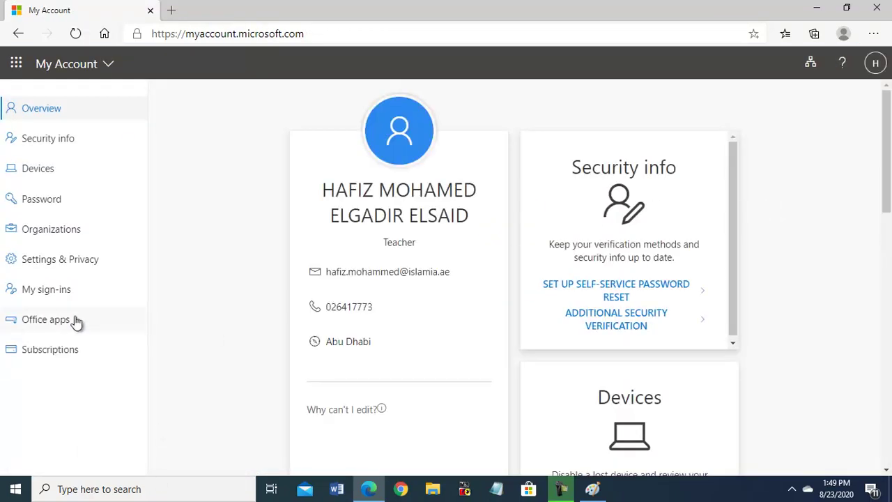
- Open the Office apps page from the My Account sidebar
click(43, 357)
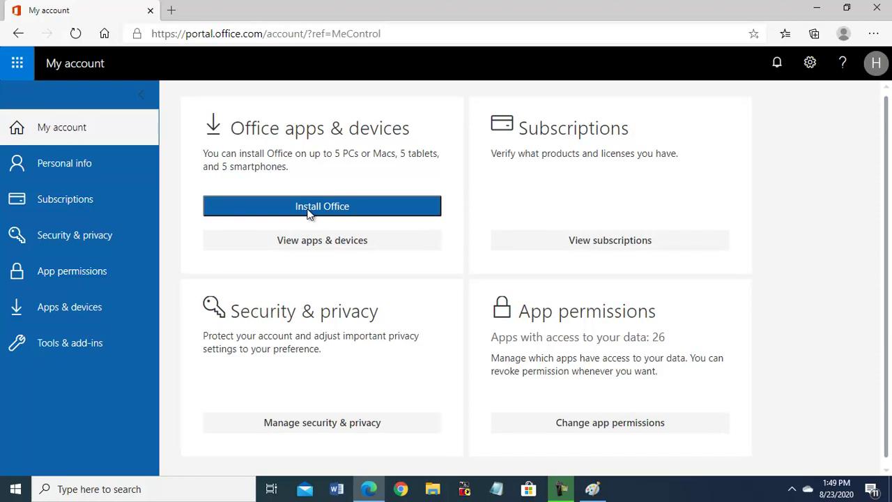
- Download the Office installer via Install Office and run OfficeSetup.exe
click(303, 207)
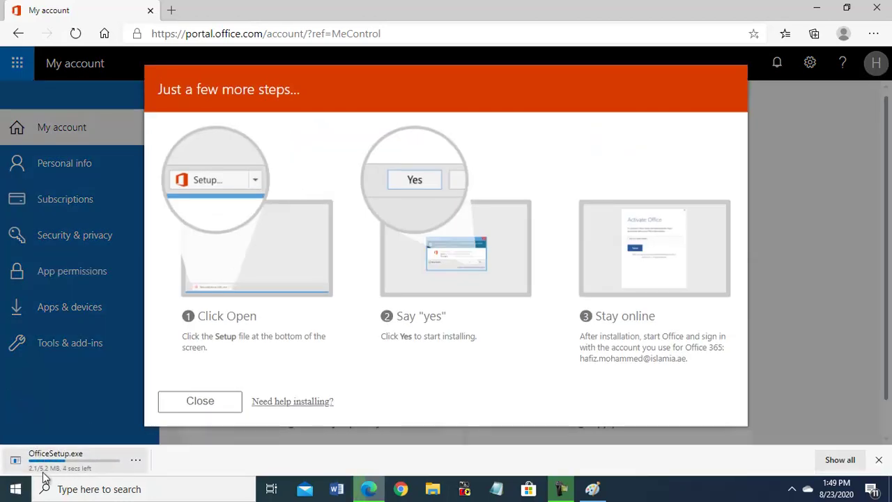
click(95, 462)
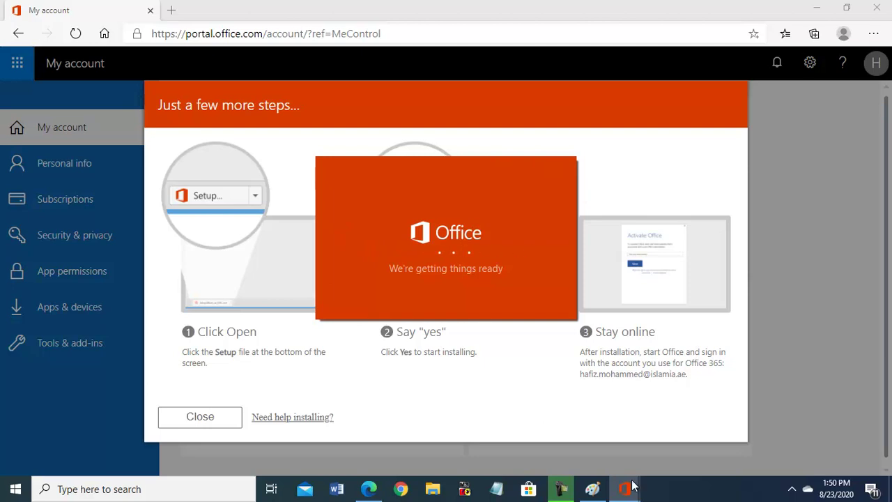
mouse_move(625, 488)
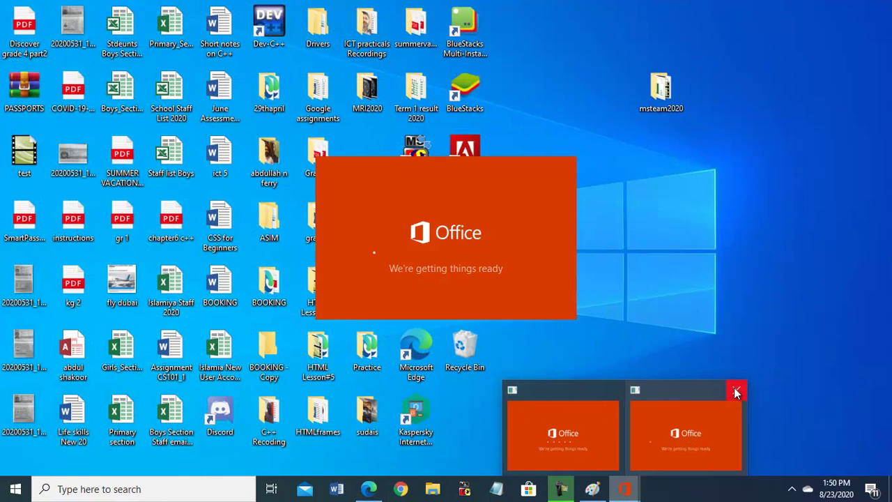
- Close the duplicate Office setup window, let the download finish, and dismiss 'Installation is finished!'
click(736, 392)
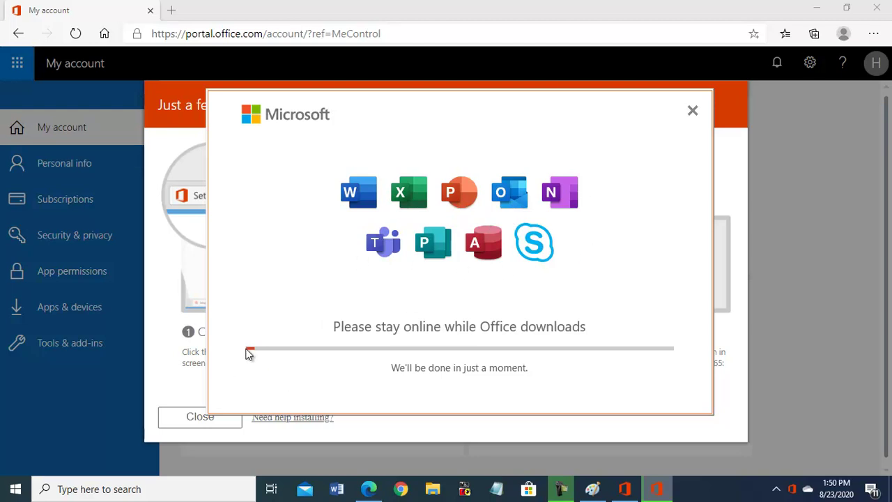
click(563, 492)
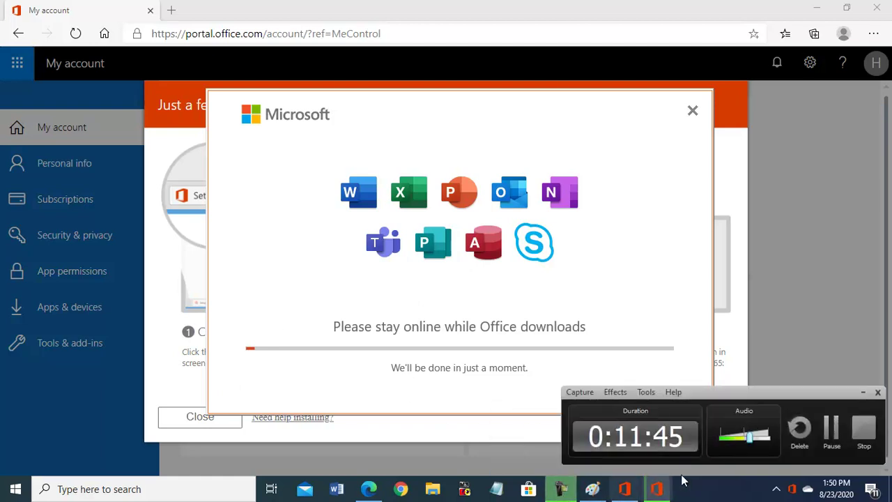
click(832, 428)
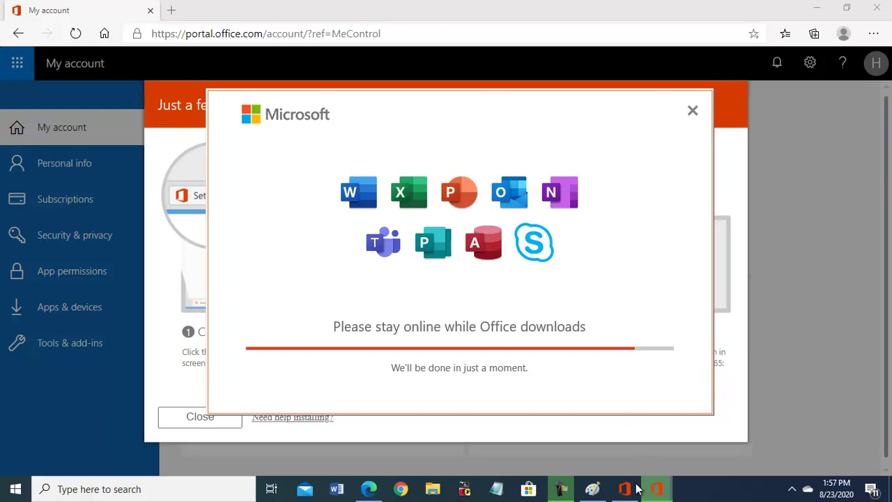
mouse_move(657, 491)
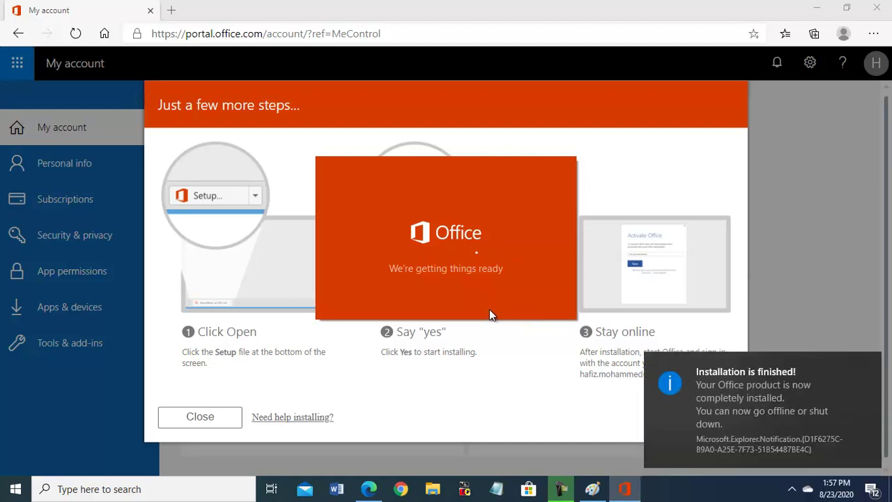
click(870, 365)
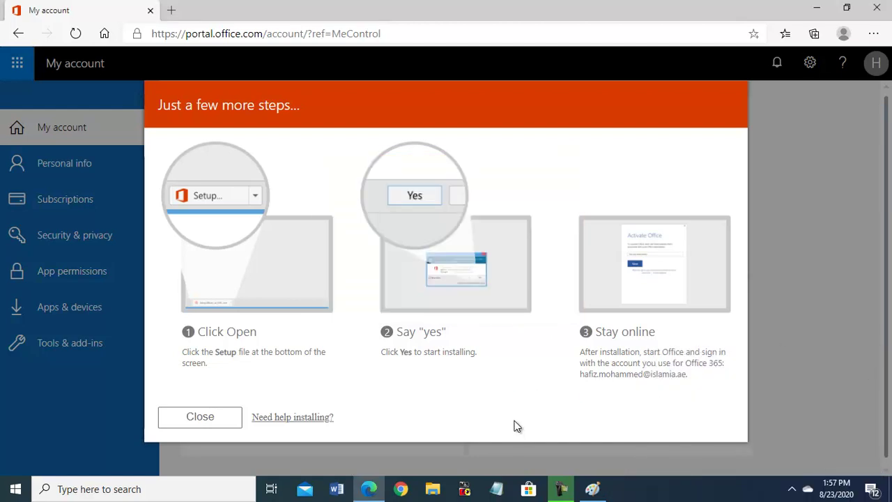
- Close the setup dialog and Edge, then launch Control Panel from the Run dialog
click(200, 418)
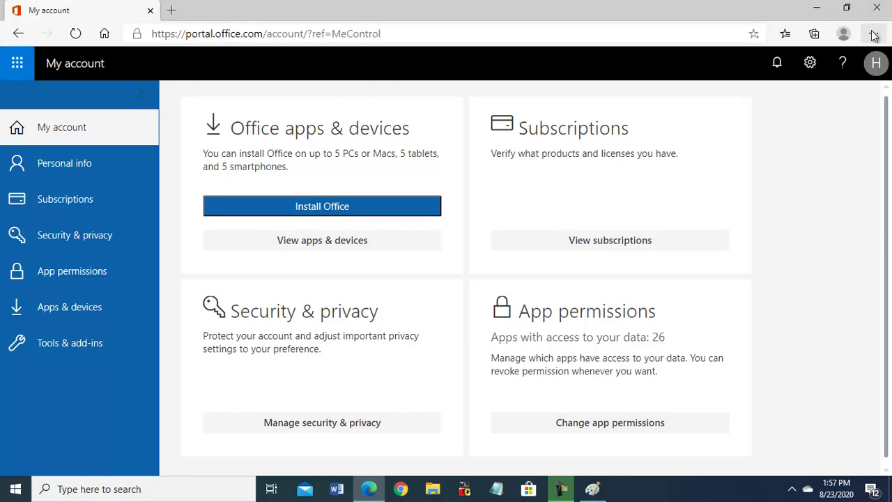
click(877, 8)
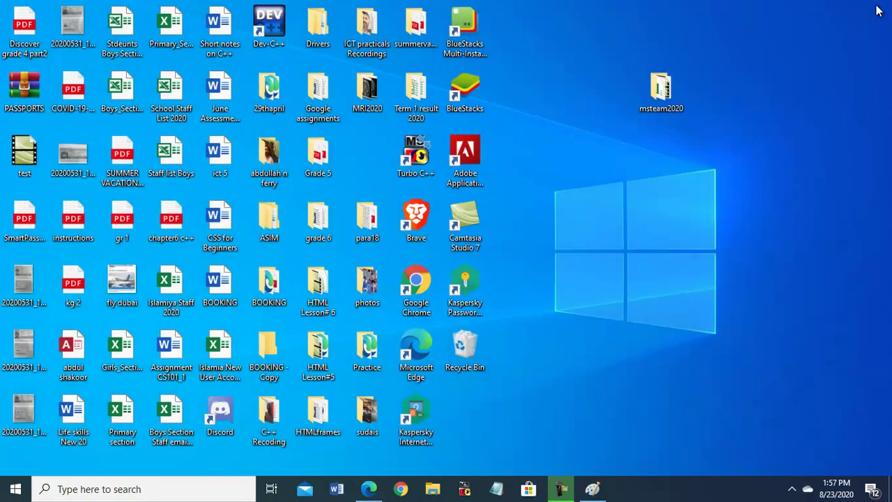
right_click(16, 491)
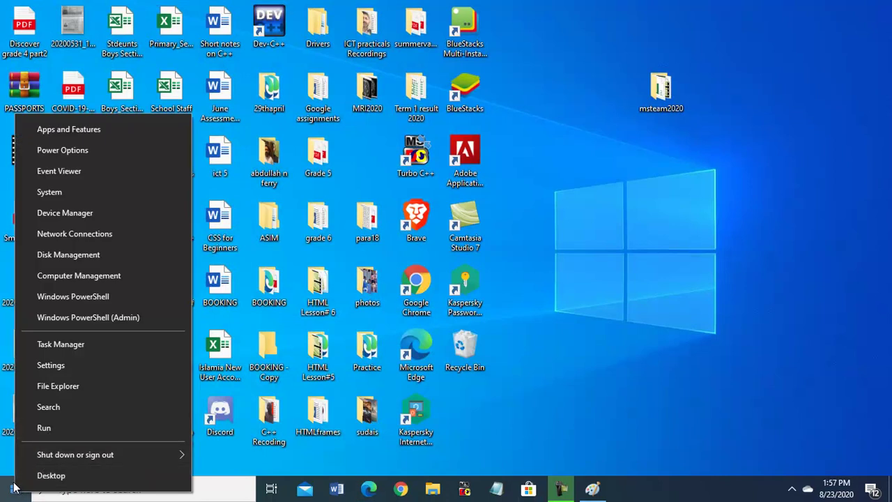
click(46, 426)
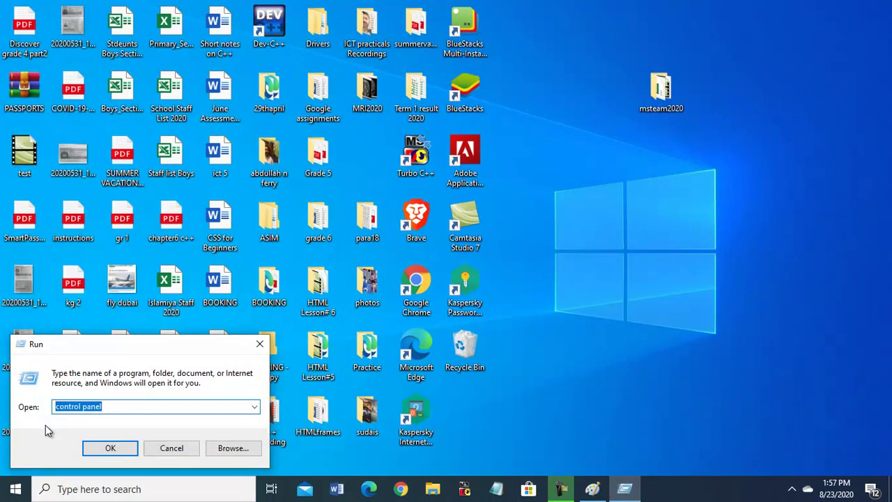
key(BackSpace)
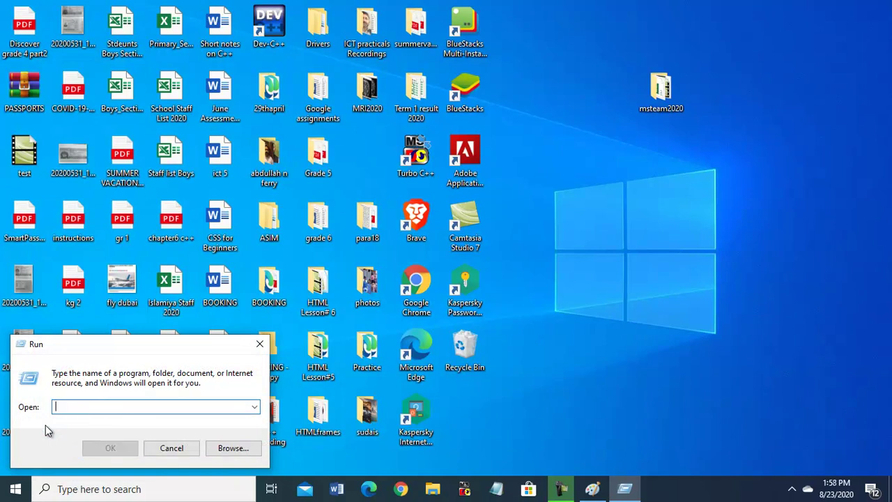
text(co)
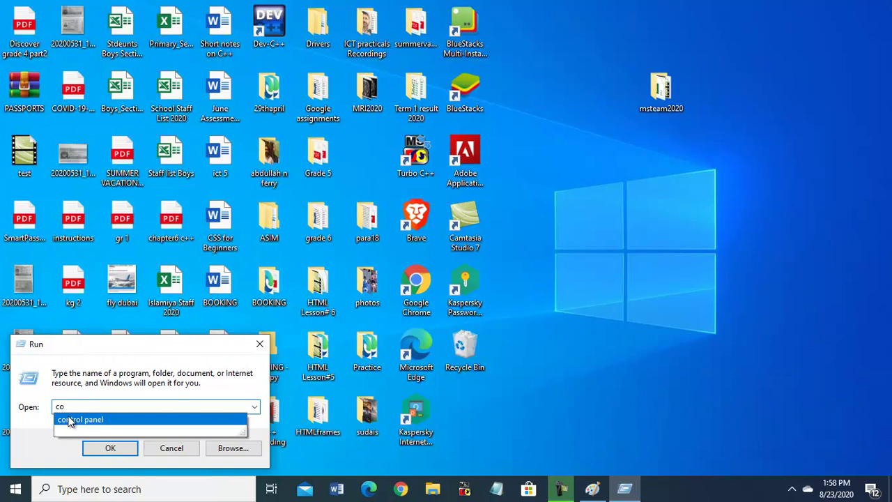
click(72, 418)
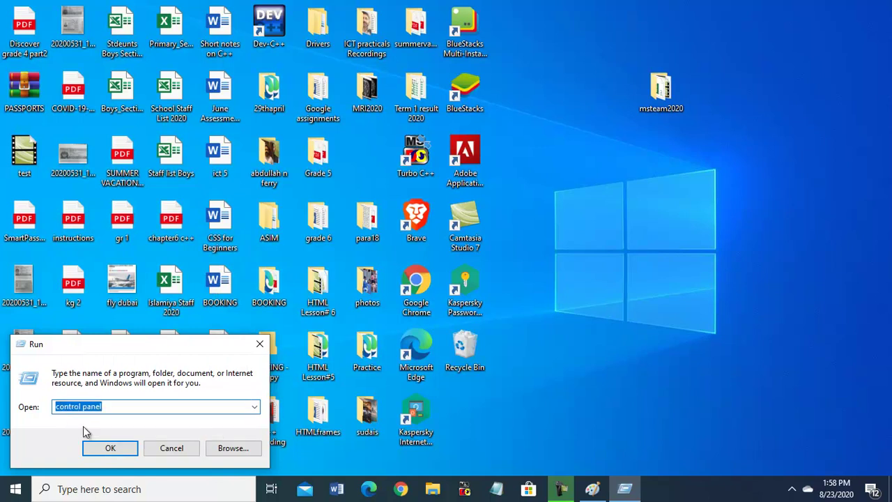
click(108, 449)
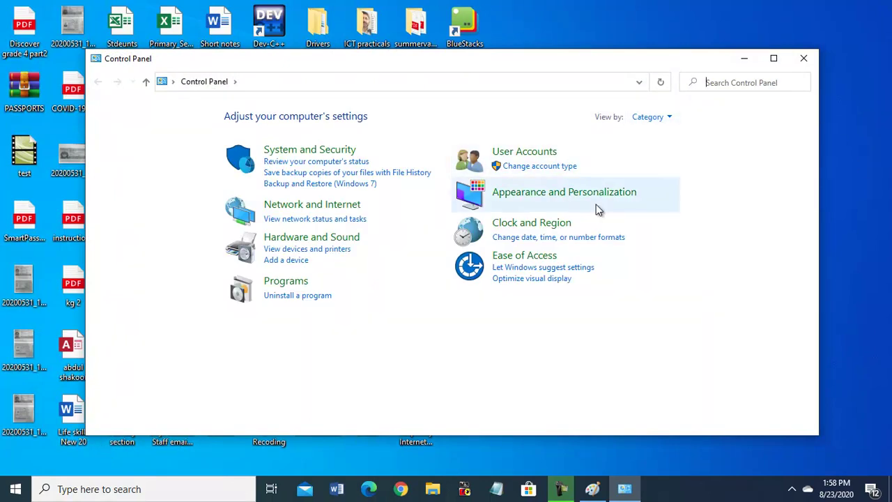
- Set Control Panel's View by to Large icons so Mail (Microsoft Outlook 2016) is listed
click(669, 119)
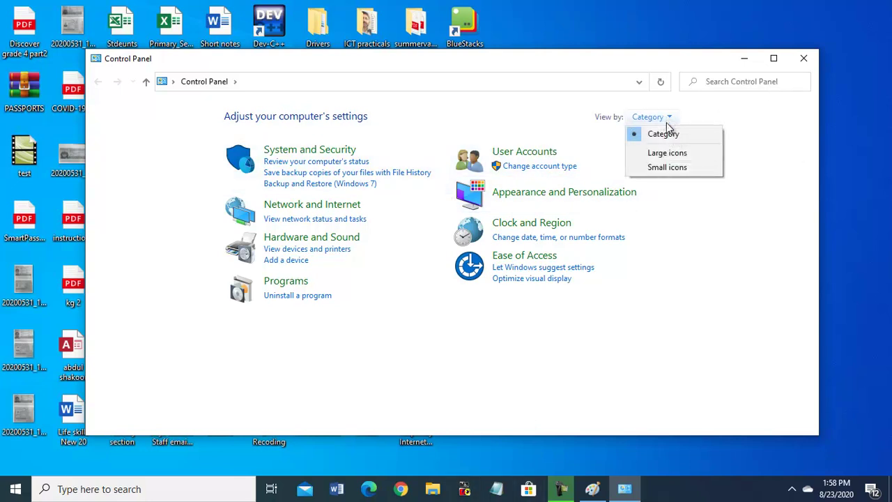
click(674, 152)
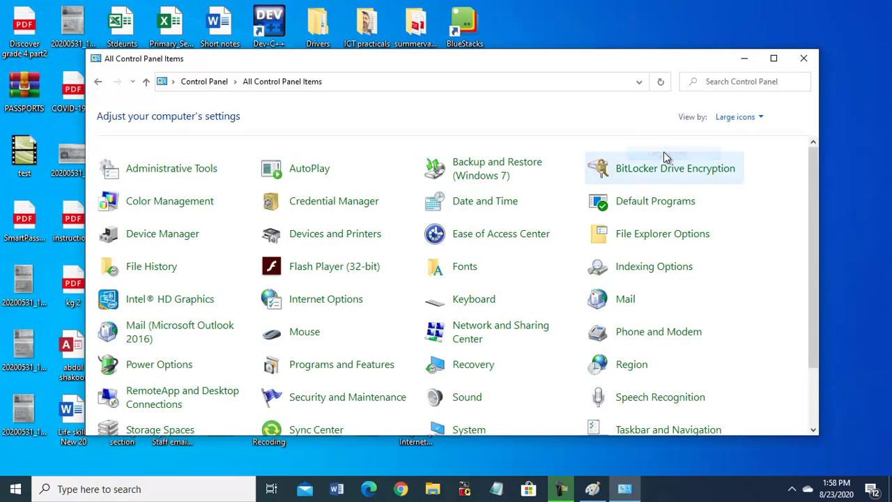
click(561, 489)
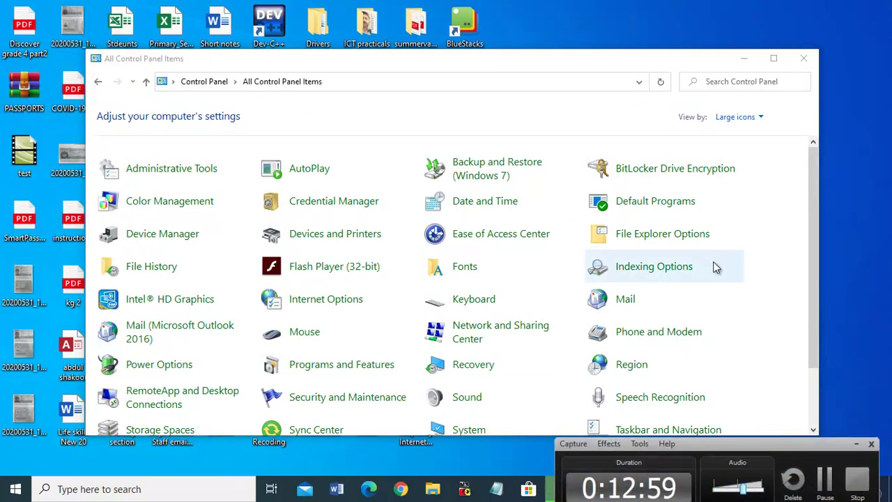
click(794, 183)
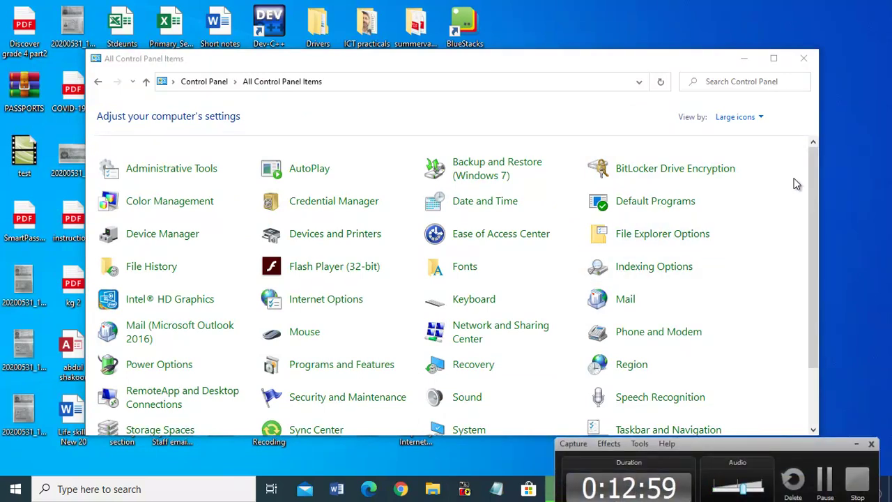
click(857, 444)
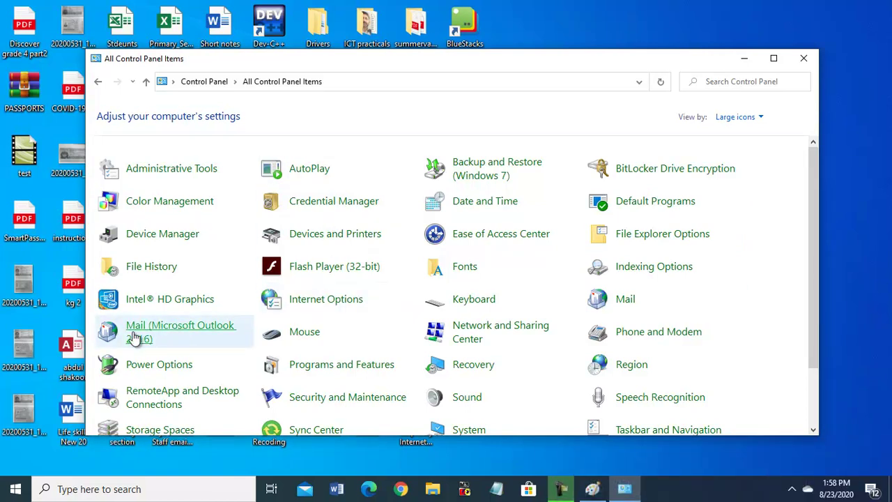
- In Mail settings, choose 'Prompt for a profile to be used' and add a profile named 'outlook email'
click(187, 331)
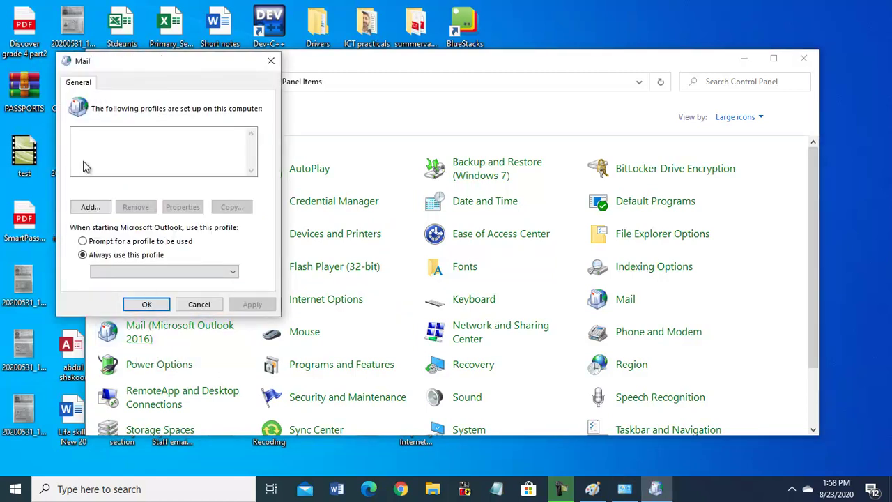
click(86, 244)
click(90, 207)
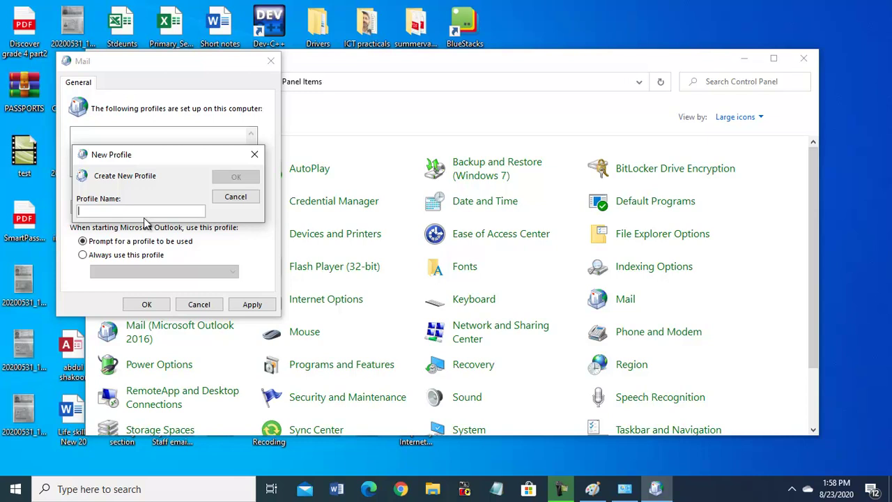
text(out)
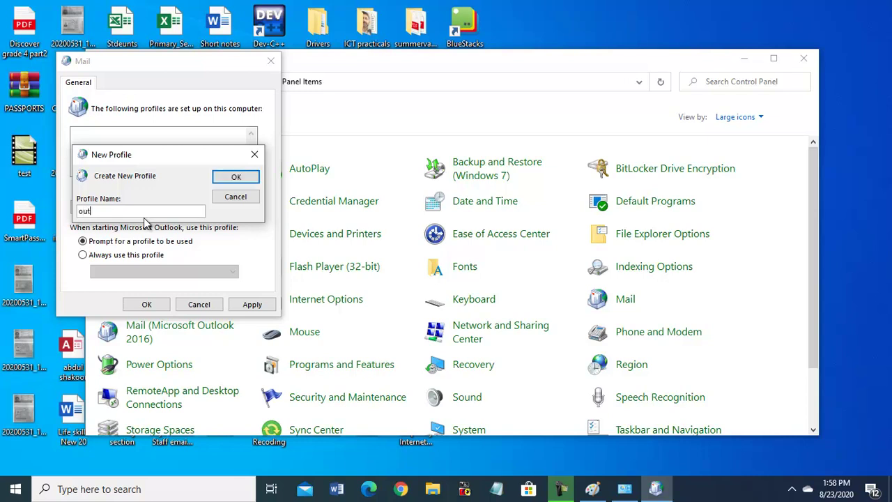
text(look email)
- Confirm the 'outlook email' profile and choose 'Manual setup or additional server types'
click(235, 177)
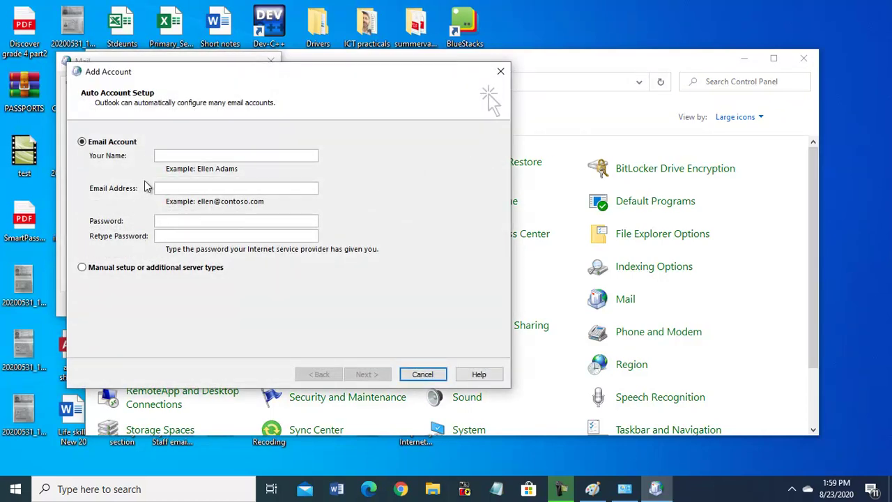
click(82, 267)
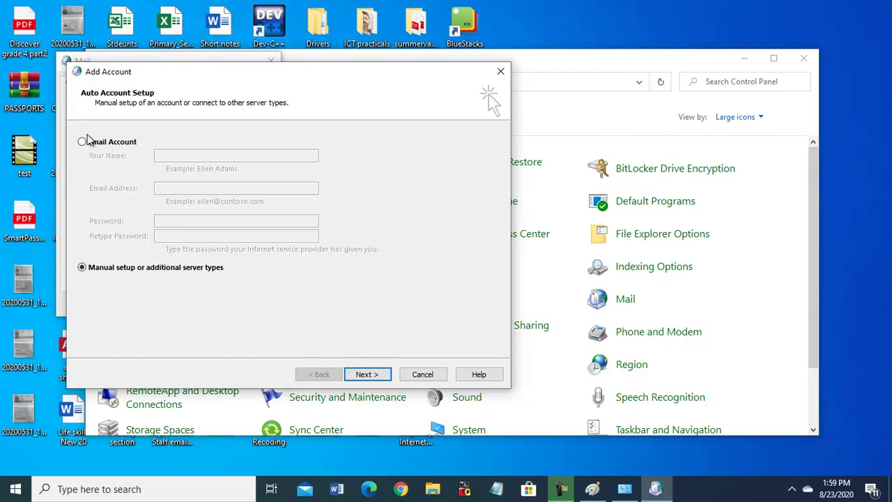
click(82, 142)
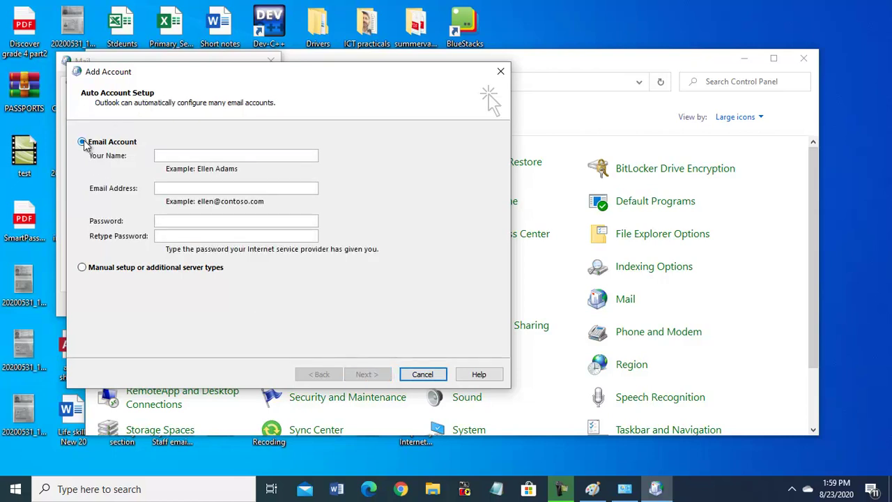
click(82, 268)
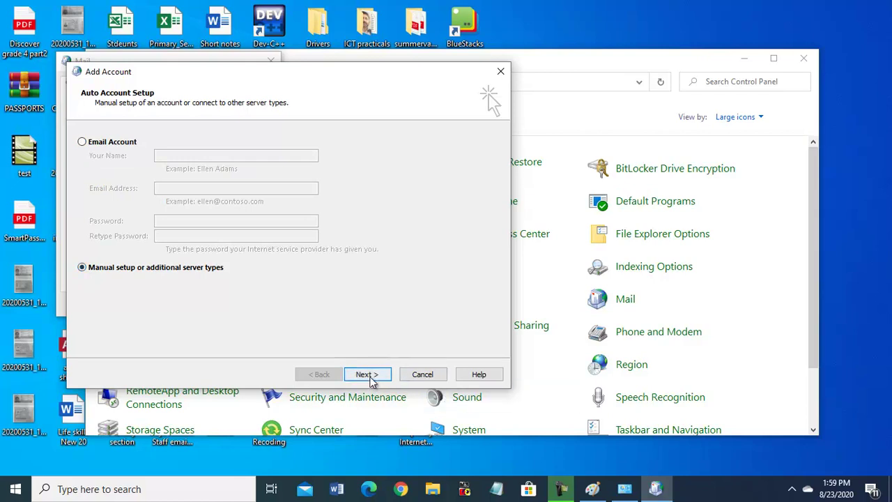
click(368, 375)
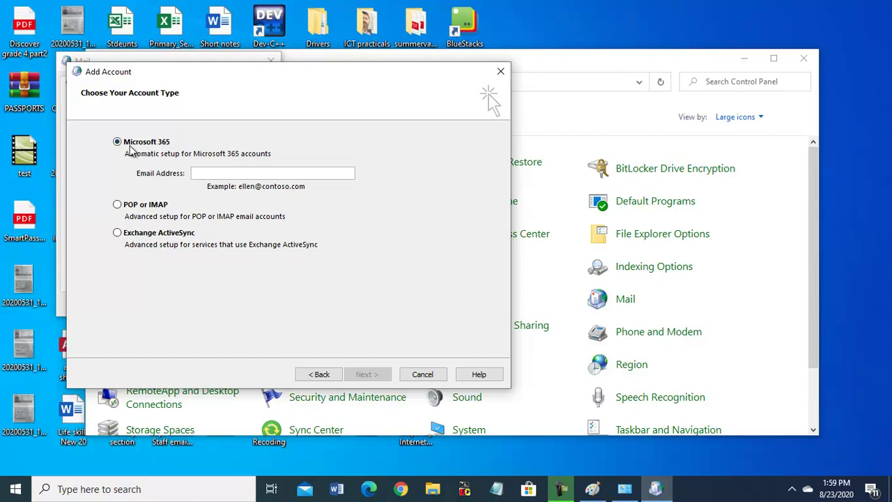
- Keep the Microsoft 365 account type and enter the school email address
click(204, 172)
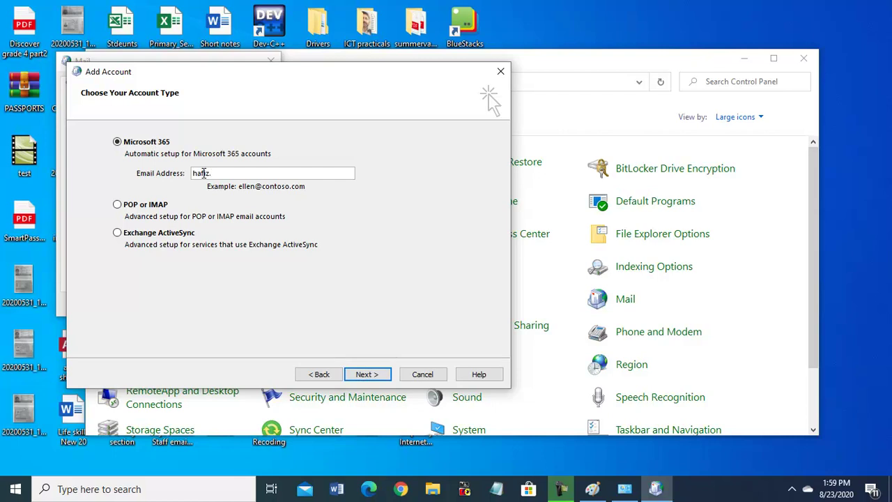
- Continue with the school email, enter the account password and sign in to Microsoft 365
click(357, 374)
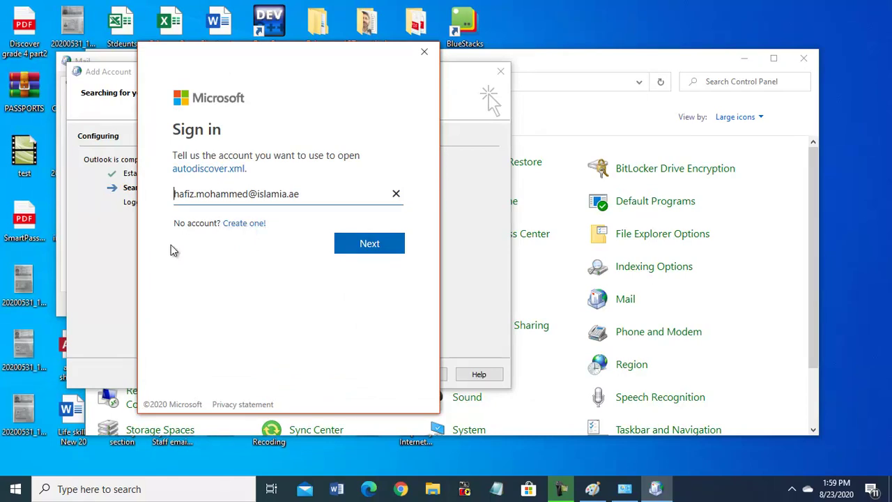
click(371, 244)
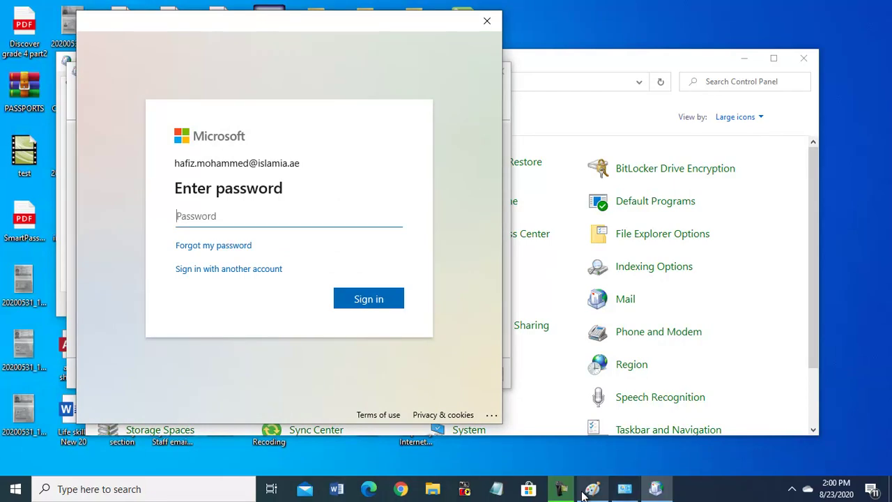
click(565, 492)
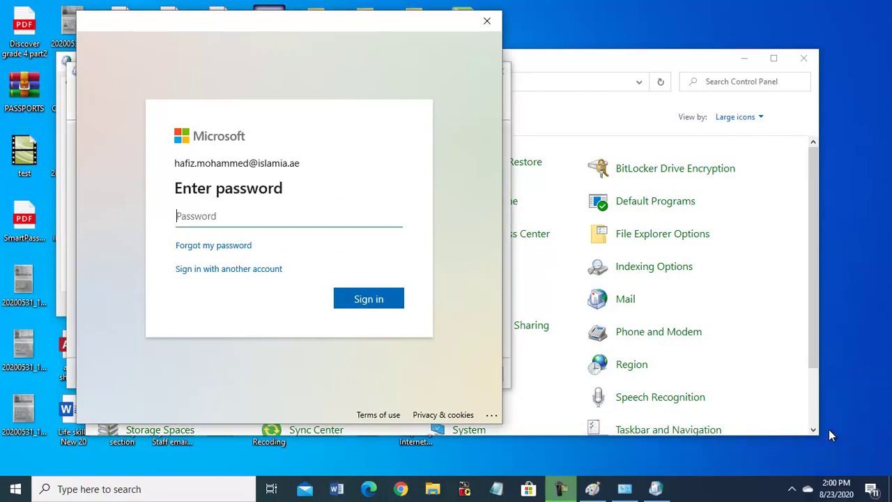
text(**********)
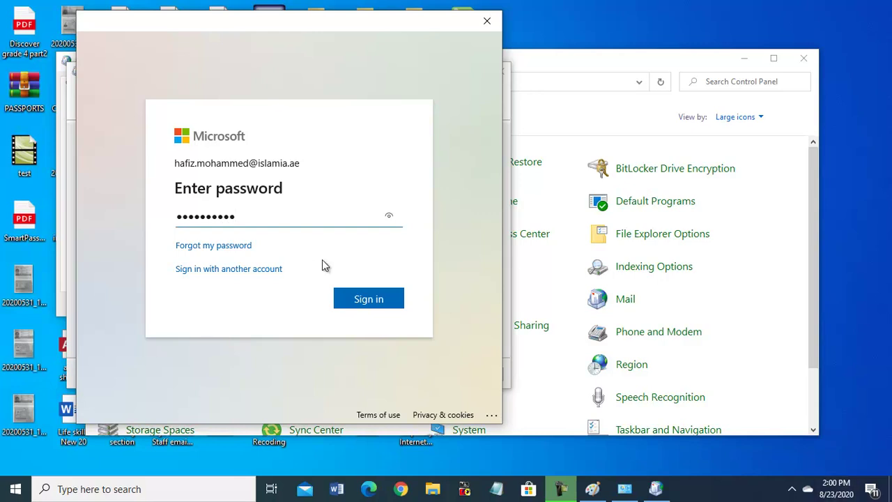
click(368, 300)
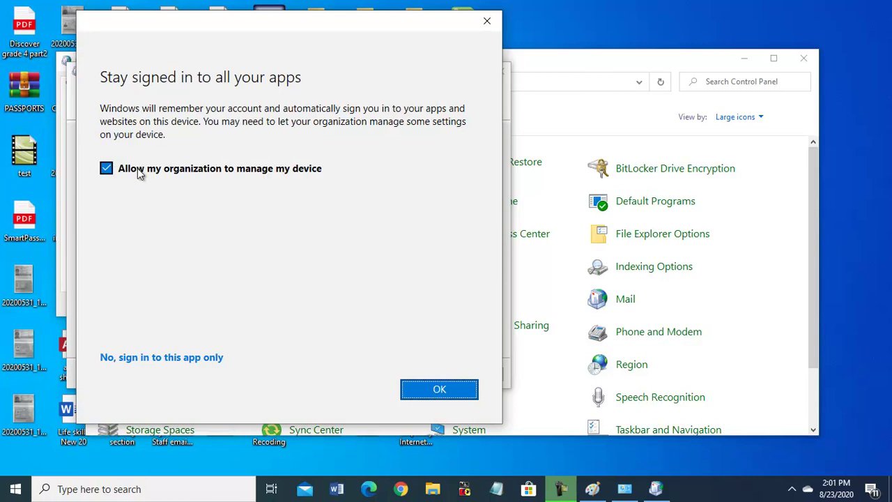
- Accept staying signed in to all apps and dismiss the device-management error with Done
click(437, 392)
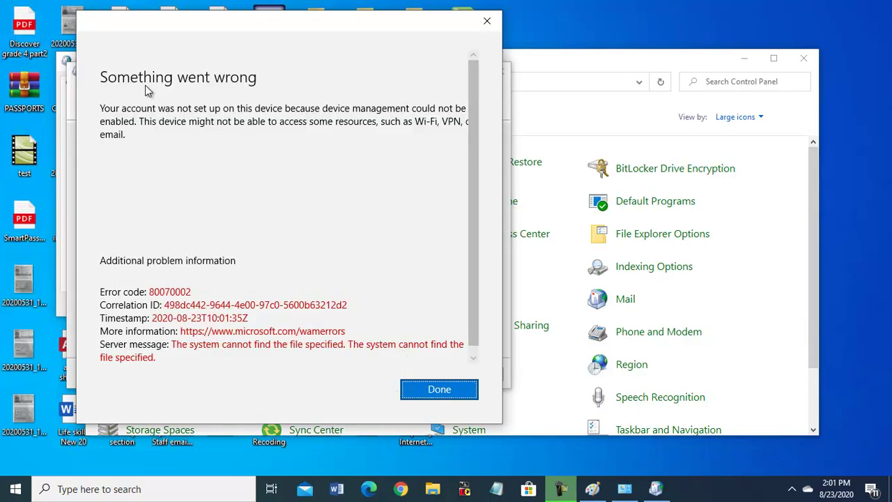
scroll(468, 160, down, 1)
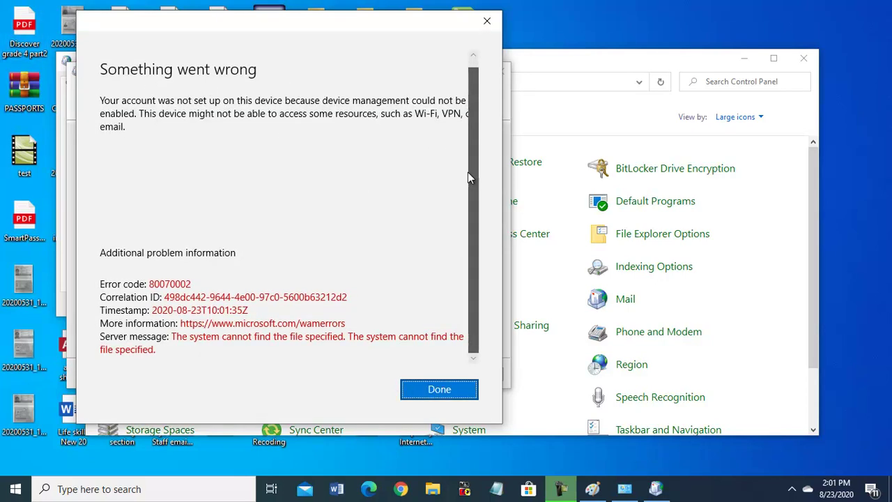
click(432, 394)
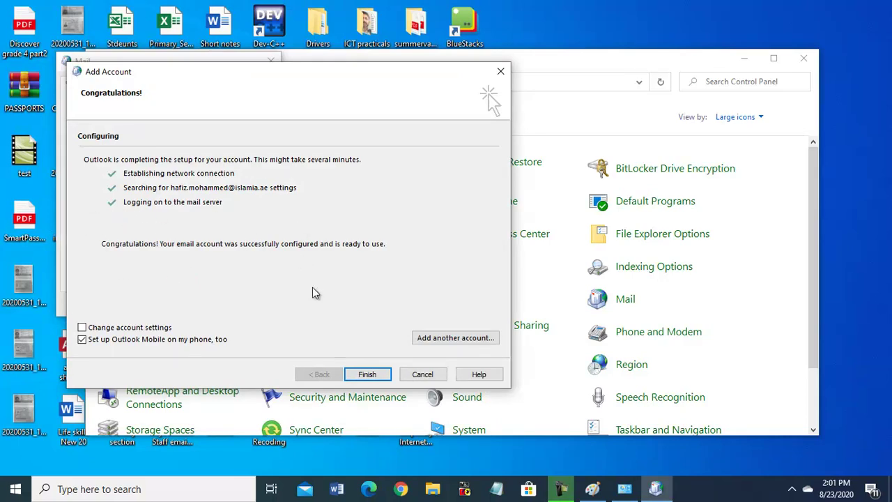
- Finish adding the account, close the Outlook mobile page, and apply and save the outlook email profile
click(367, 374)
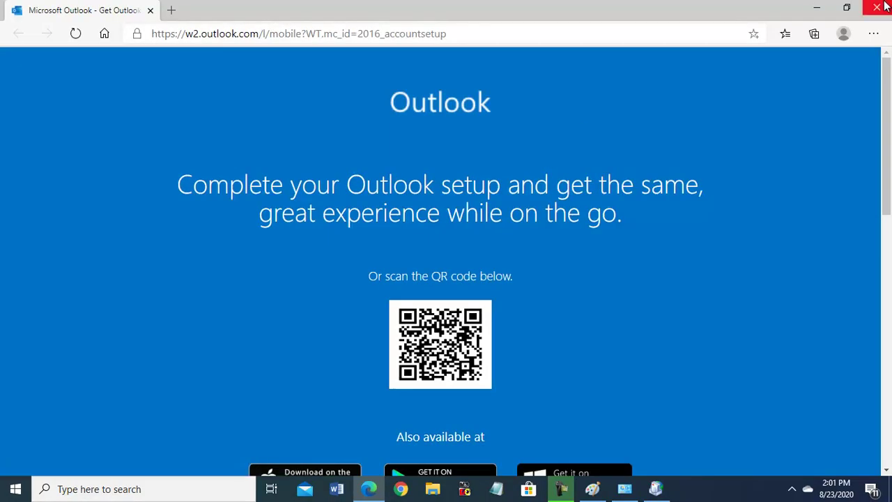
click(884, 7)
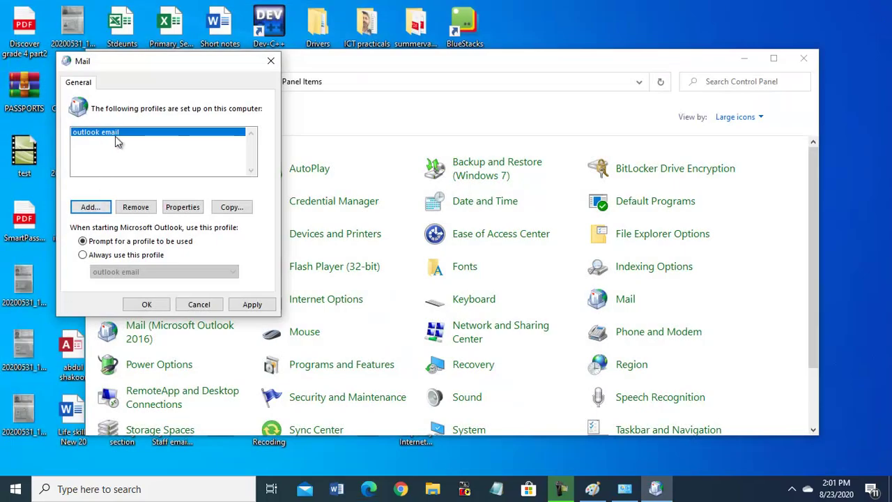
click(253, 305)
click(150, 305)
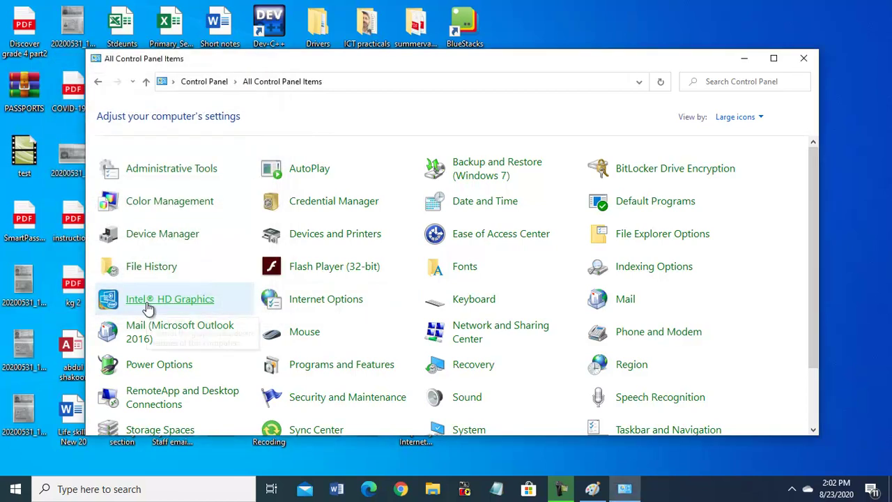
- Remove the pinned Mail app from the Windows taskbar with Unpin from taskbar
click(16, 490)
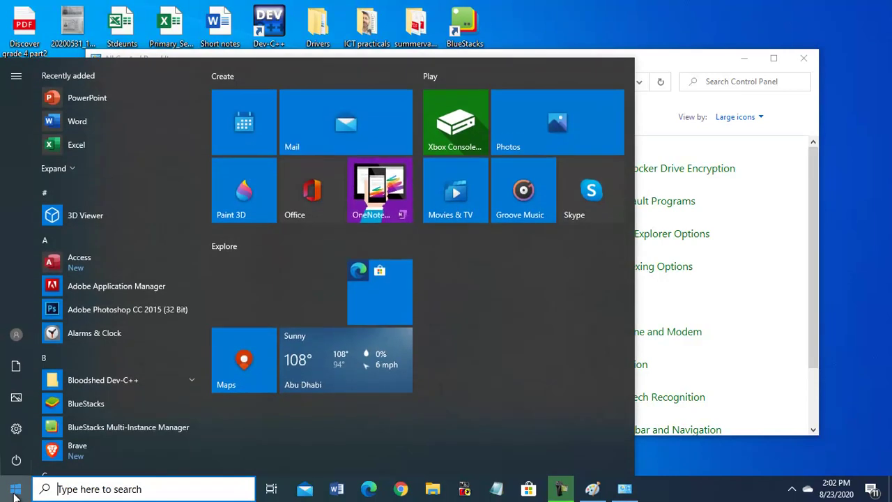
click(758, 302)
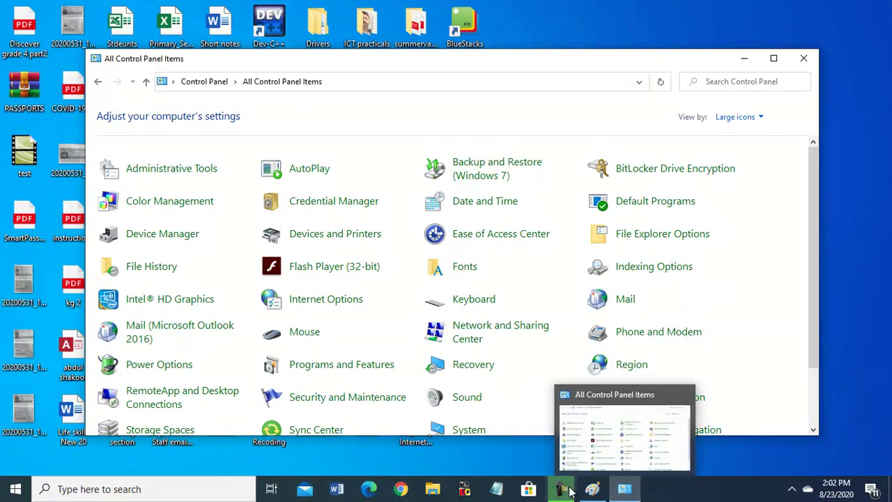
right_click(311, 494)
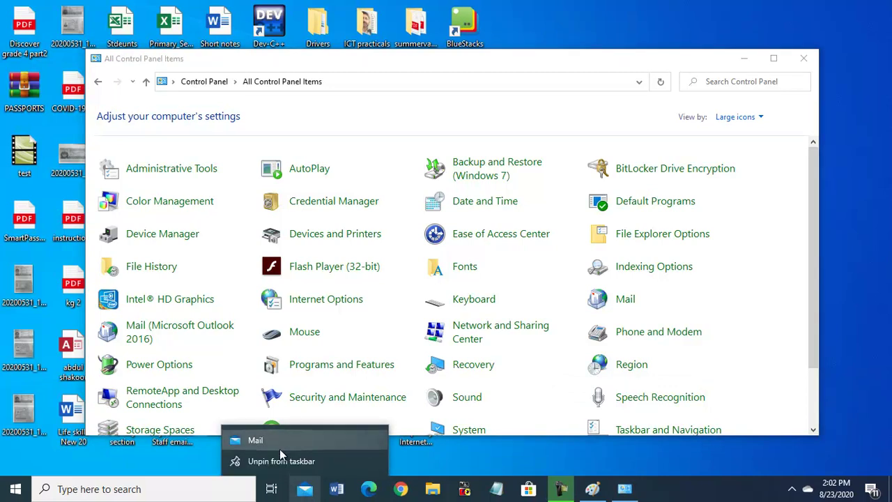
click(263, 461)
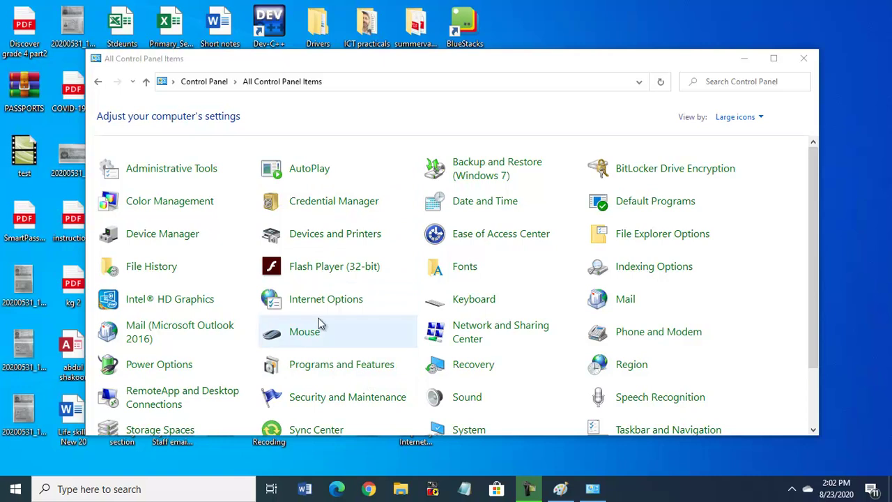
- Browse the Start menu's full app list down to the Outlook entry
click(9, 492)
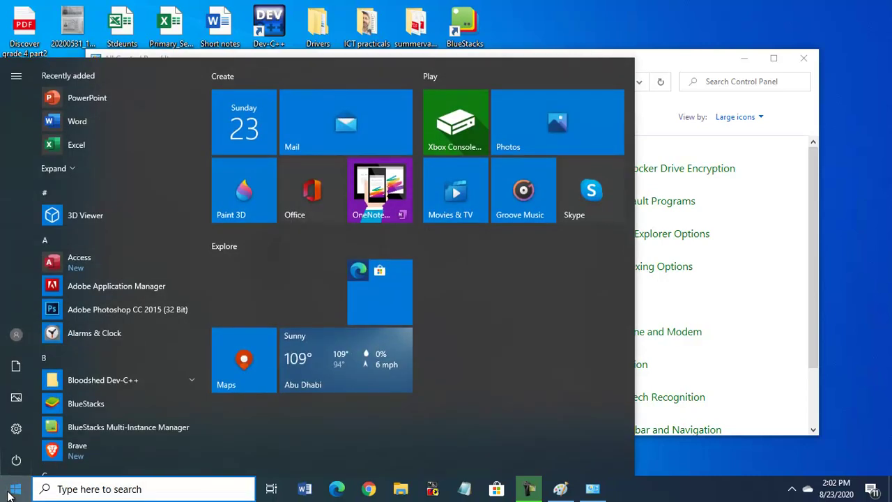
text(out)
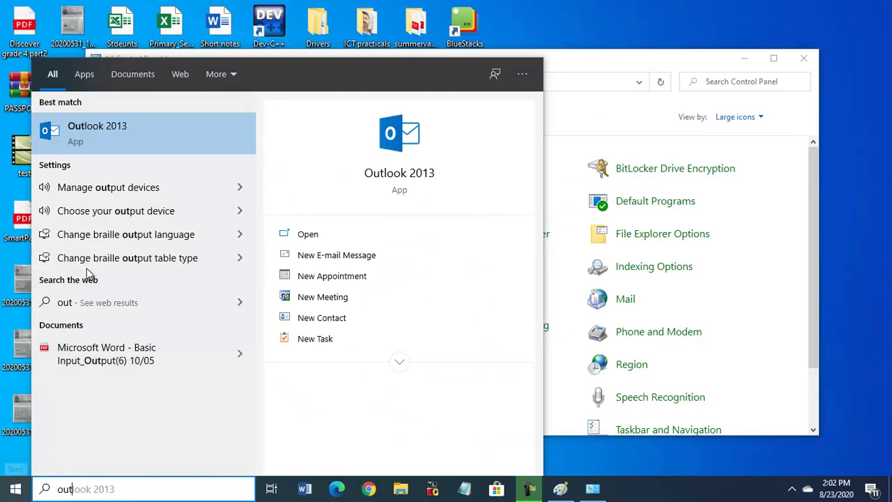
click(15, 489)
scroll(186, 339, down, 6)
scroll(128, 325, down, 5)
scroll(132, 329, down, 3)
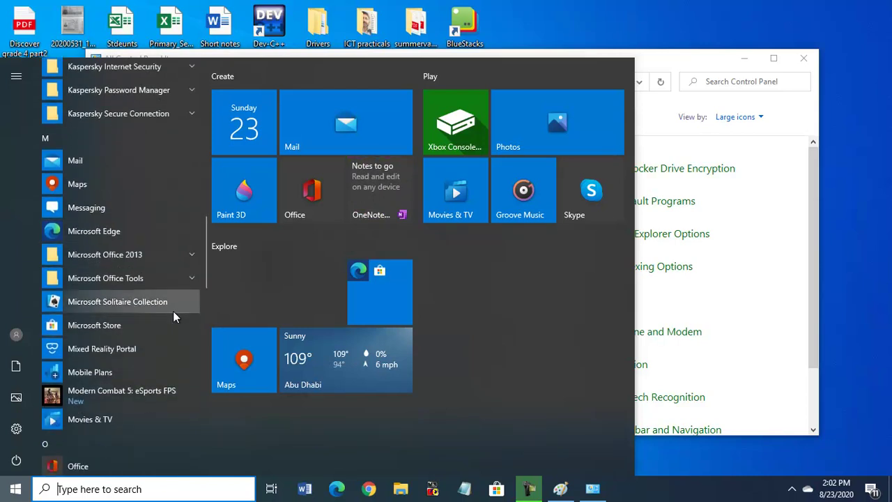
scroll(173, 314, down, 3)
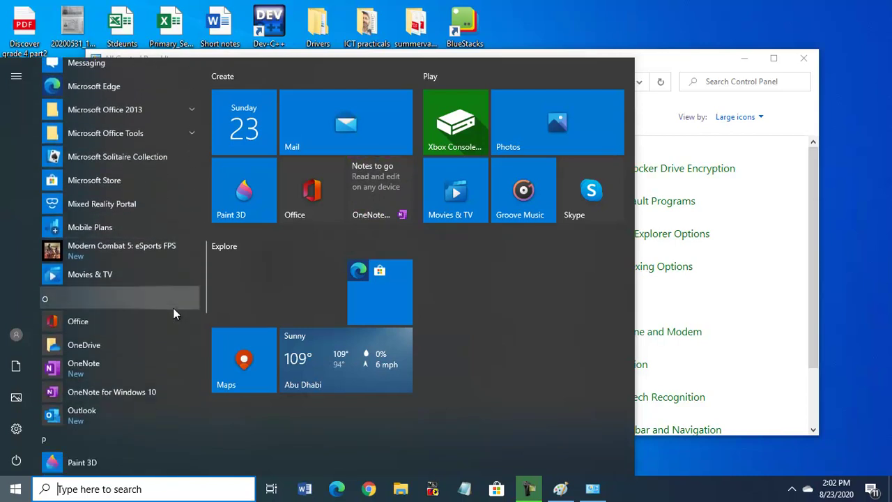
scroll(160, 286, up, 4)
scroll(146, 266, down, 2)
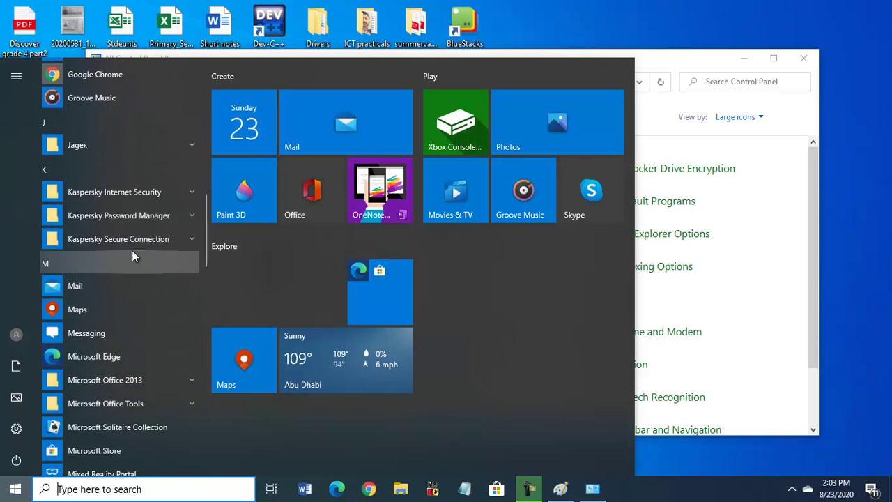
scroll(134, 258, down, 1)
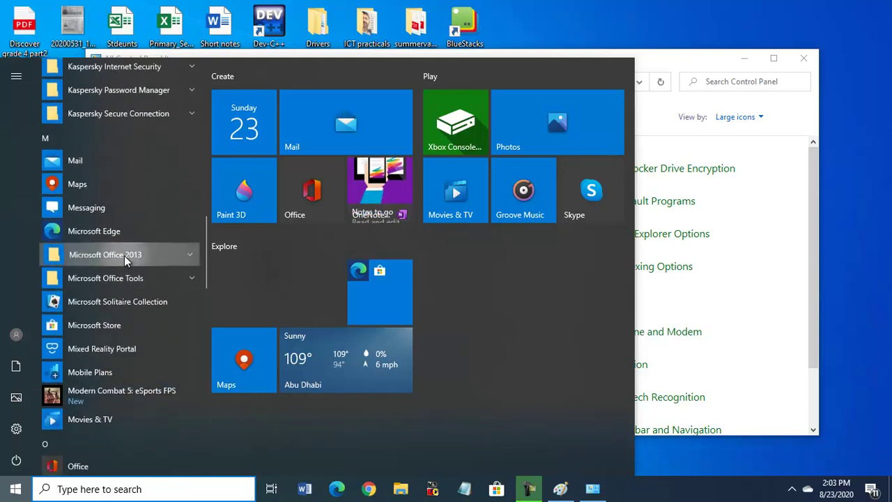
click(124, 256)
scroll(142, 355, down, 1)
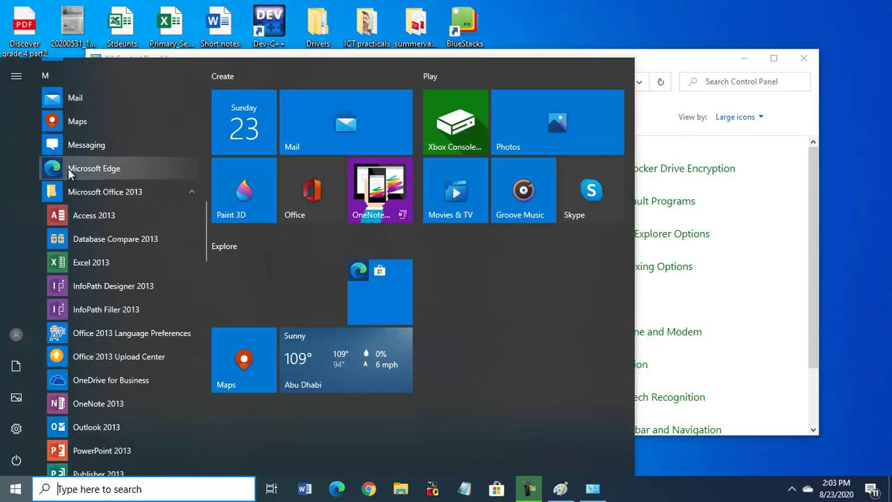
click(59, 192)
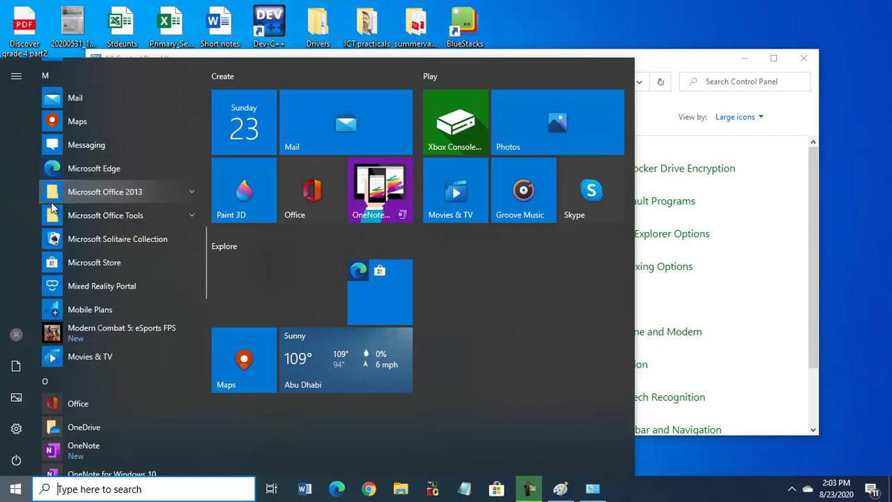
scroll(106, 360, down, 4)
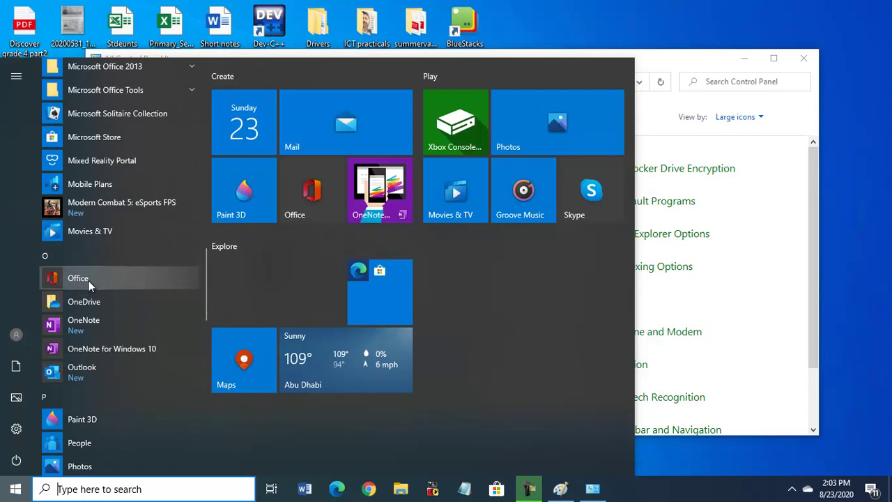
- Pin Outlook to the taskbar via More > Pin to taskbar and launch it from there
right_click(84, 377)
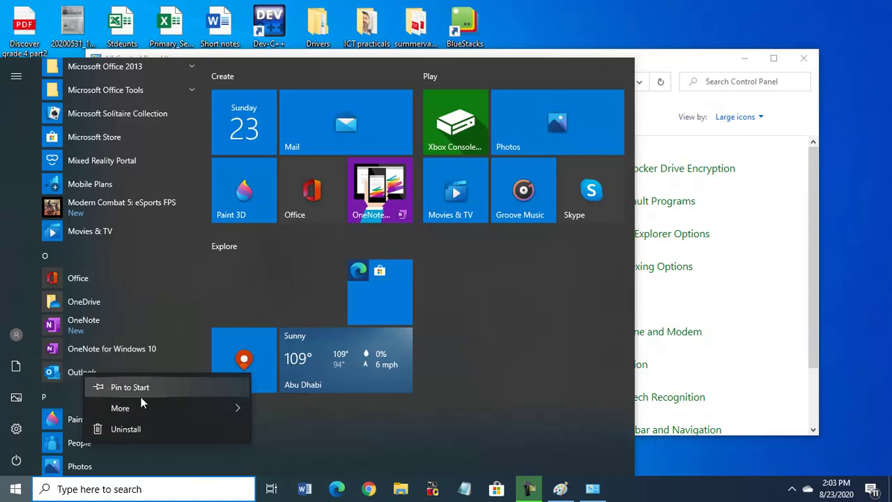
mouse_move(128, 407)
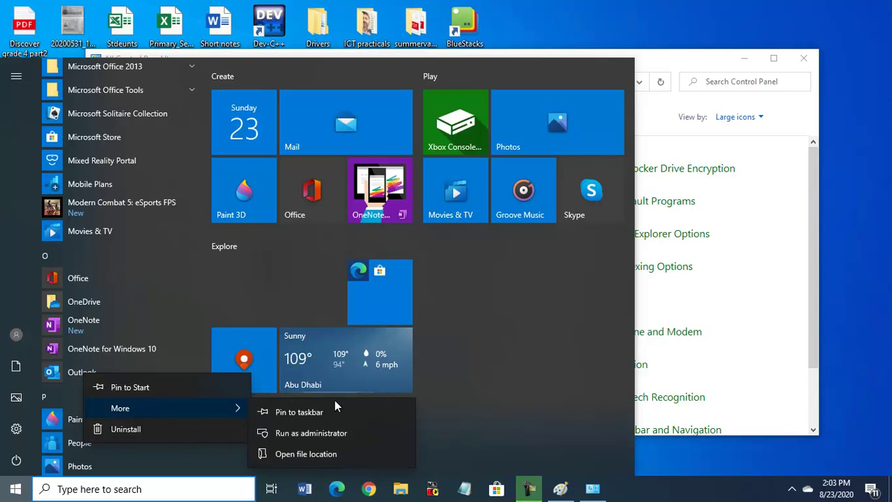
click(304, 413)
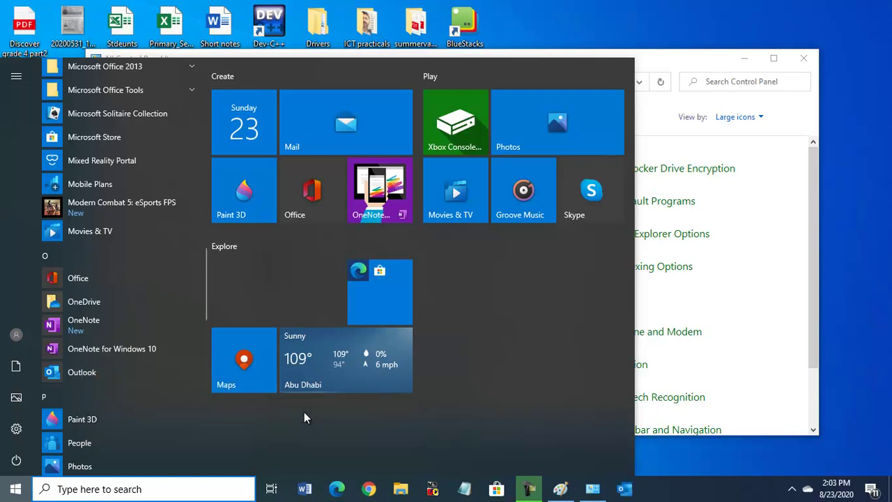
click(622, 490)
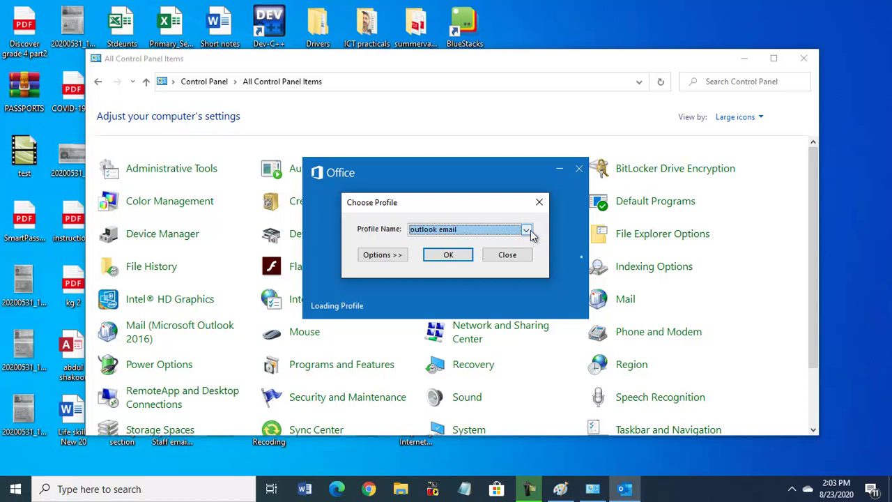
- Choose the 'outlook email' profile in Choose Profile and start Outlook with it
click(486, 235)
click(457, 241)
click(446, 253)
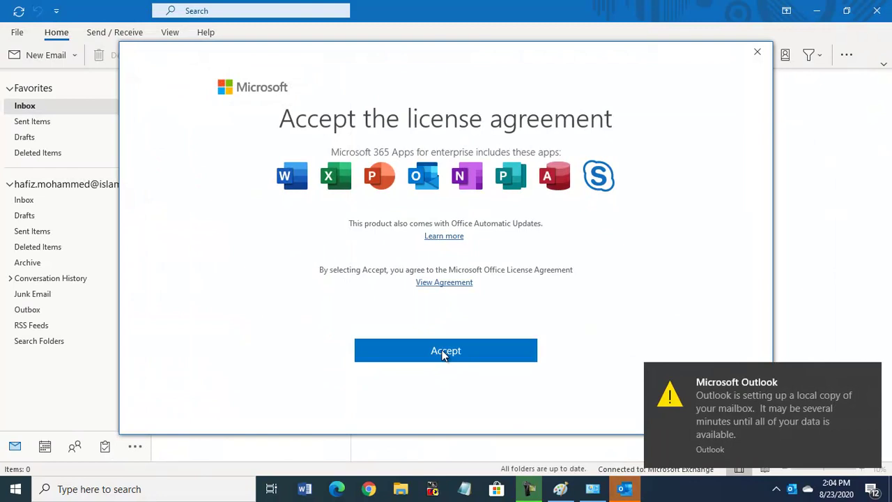
- Accept the Office license, choose 'No, don't send optional data', and complete the privacy prompts
click(445, 354)
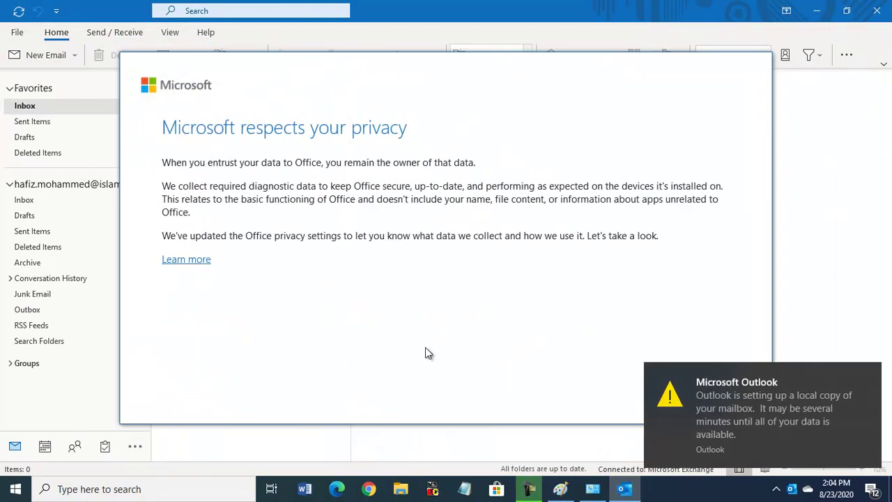
click(870, 372)
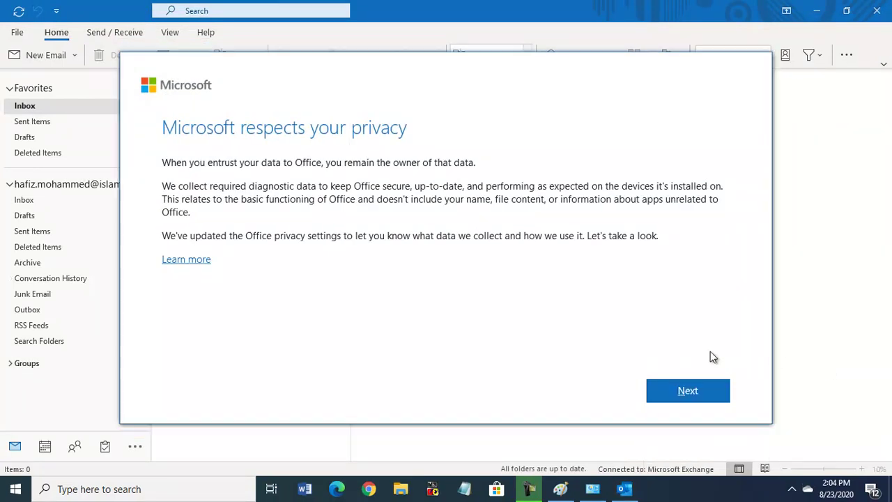
click(687, 391)
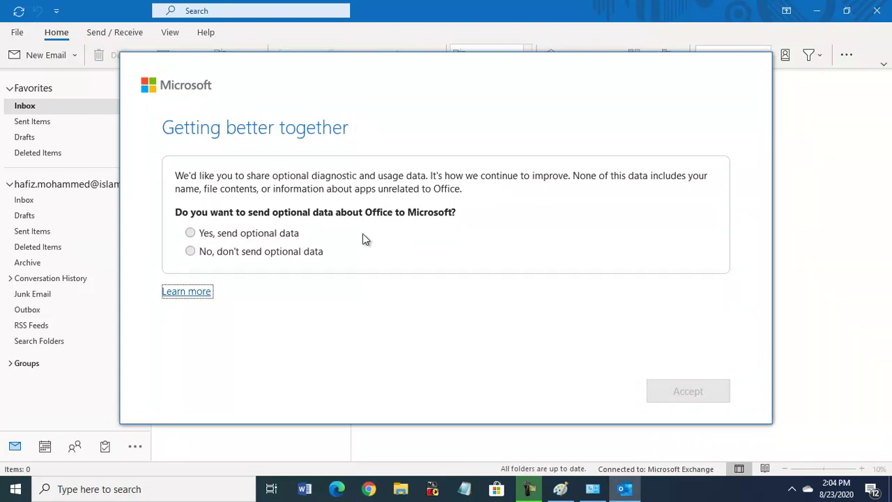
click(191, 251)
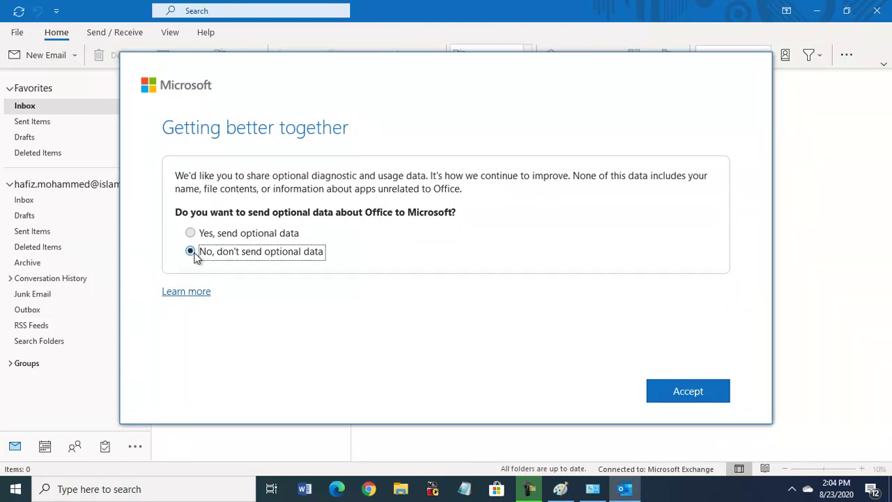
click(689, 392)
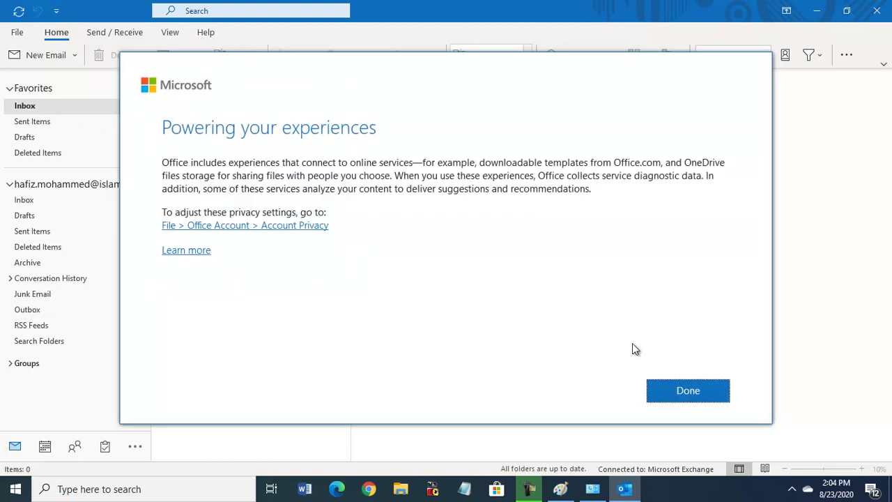
click(682, 391)
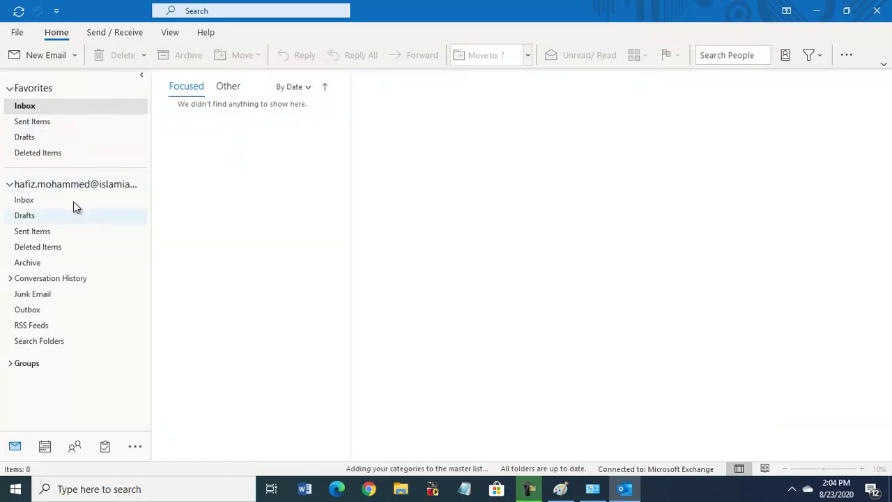
- View the Favorites Inbox, then the account's own Inbox folder, which is empty
click(28, 108)
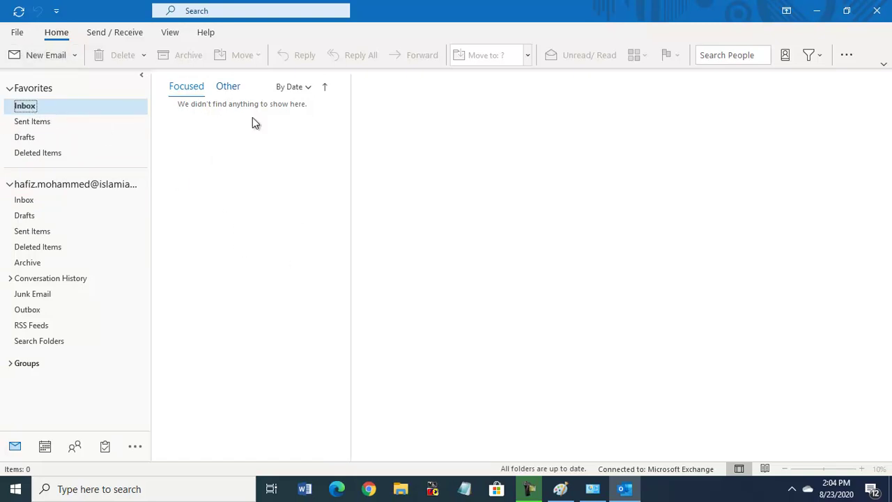
mouse_move(104, 444)
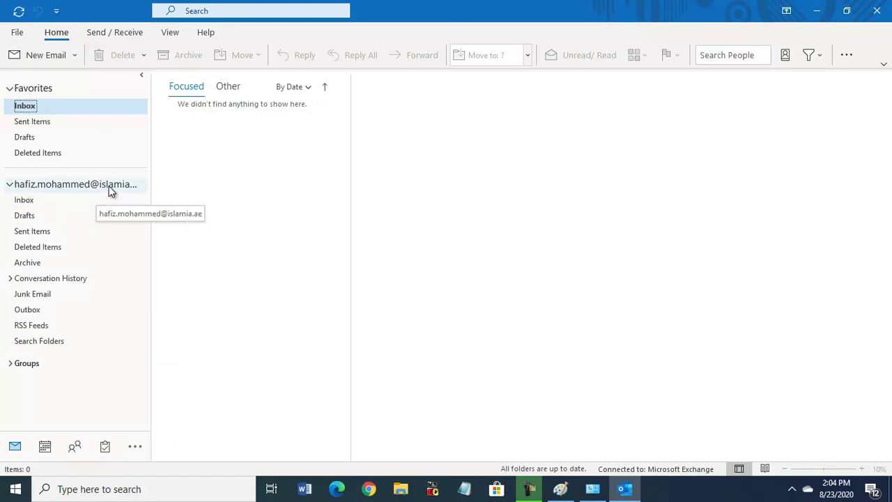
click(29, 202)
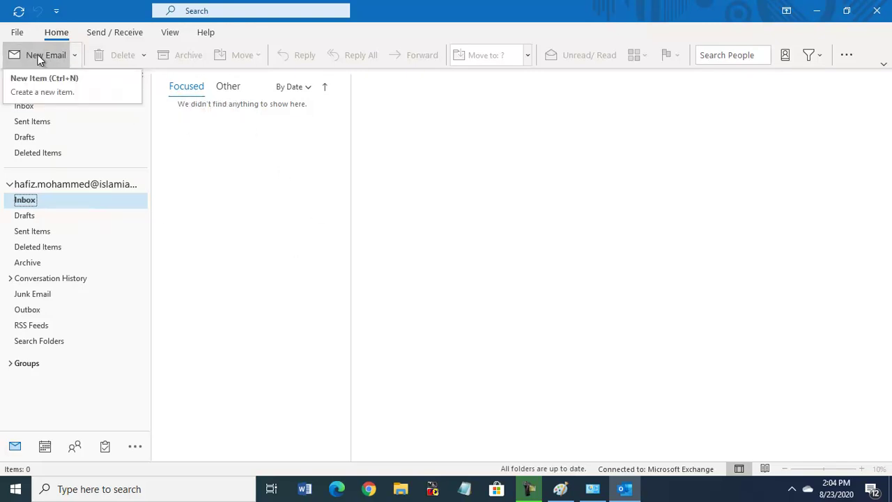
- Start a new email addressed to the account's own school e-mail address
click(38, 55)
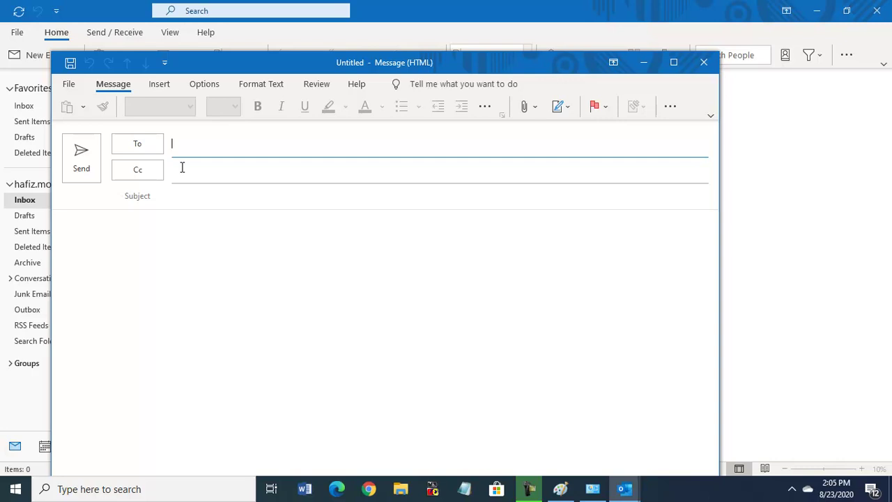
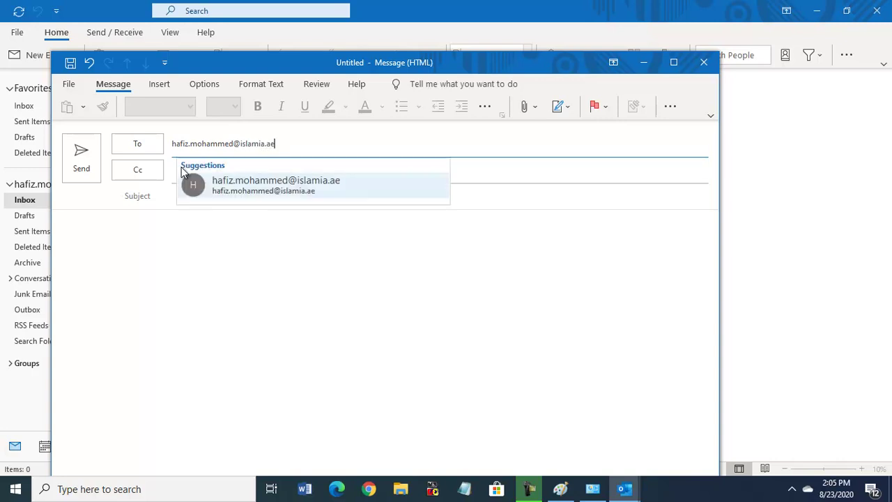
click(260, 182)
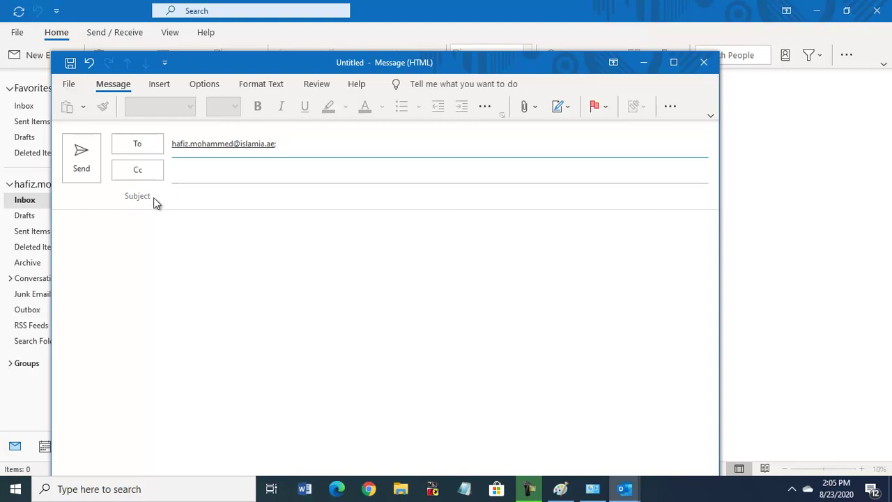
- Give the message the subject 'first email' and the body text 'Hi'
click(181, 199)
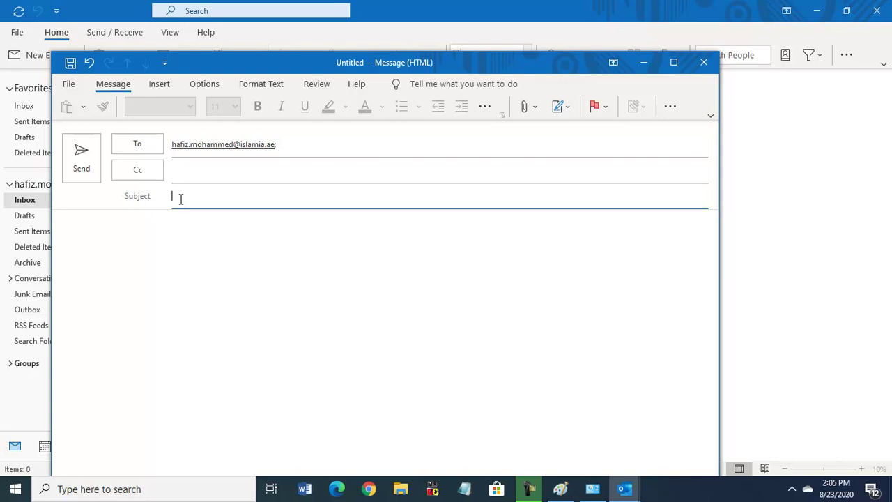
text(first email)
click(140, 235)
text(hi)
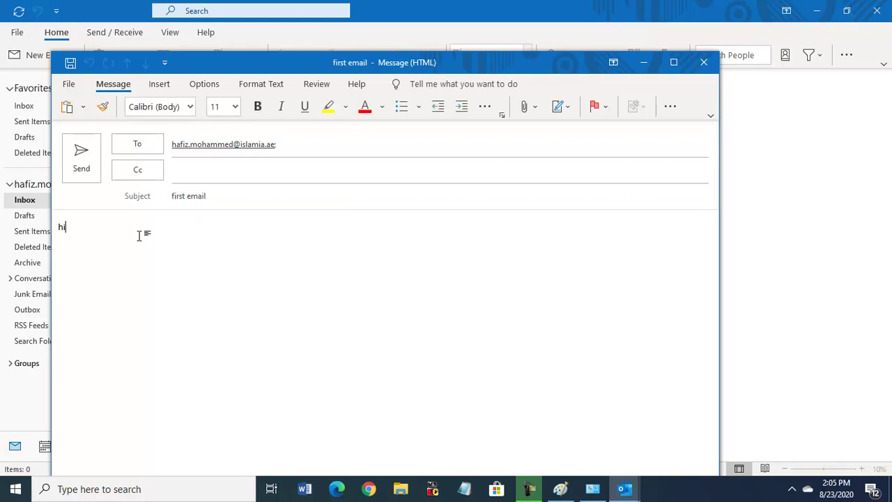
key(Return)
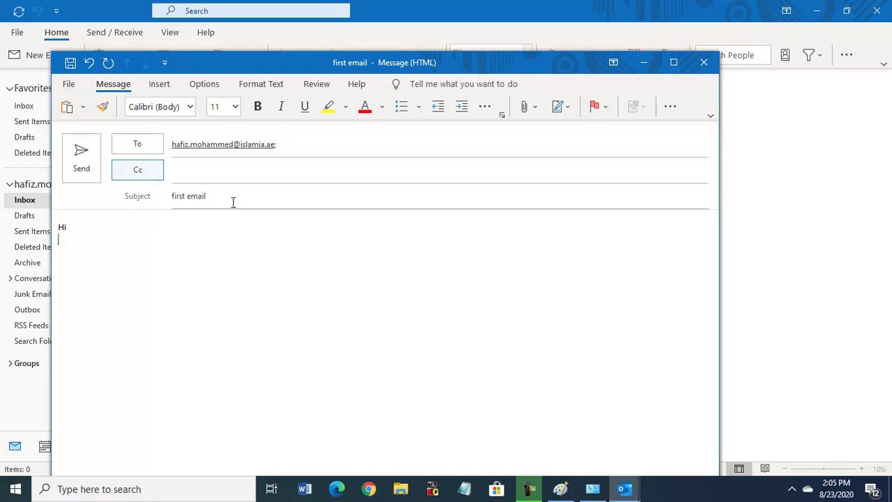
- Send the 'first email' test message
click(82, 162)
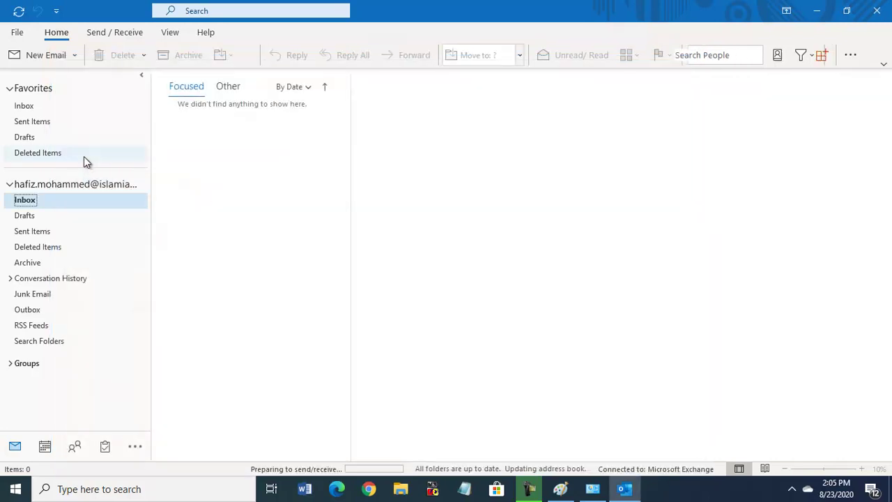